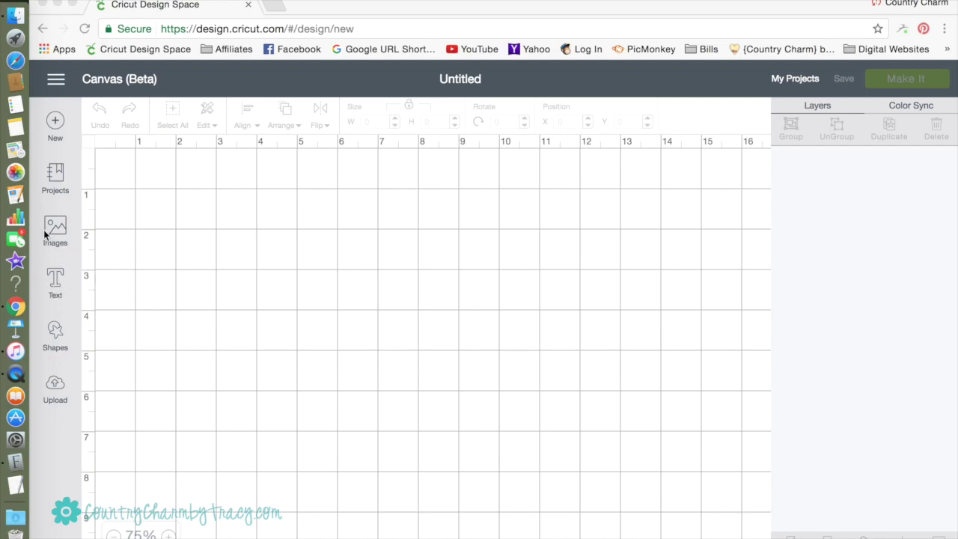
Show the basic shapes (square, circle, star, heart) for the blank canvas
left_click(55, 337)
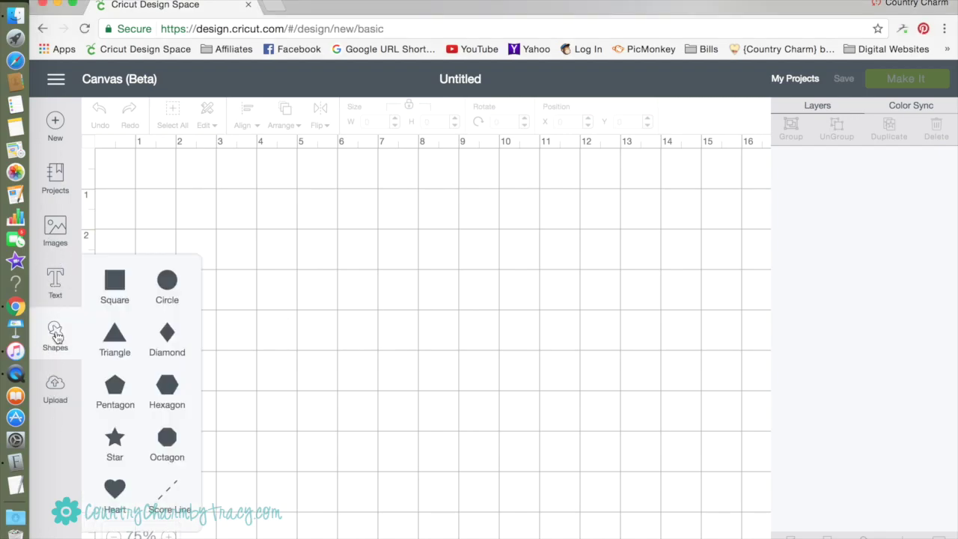
Insert a square, unlock its proportions, resize it to 9.5 by 6.5 inches, and move it up-left
left_click(104, 288)
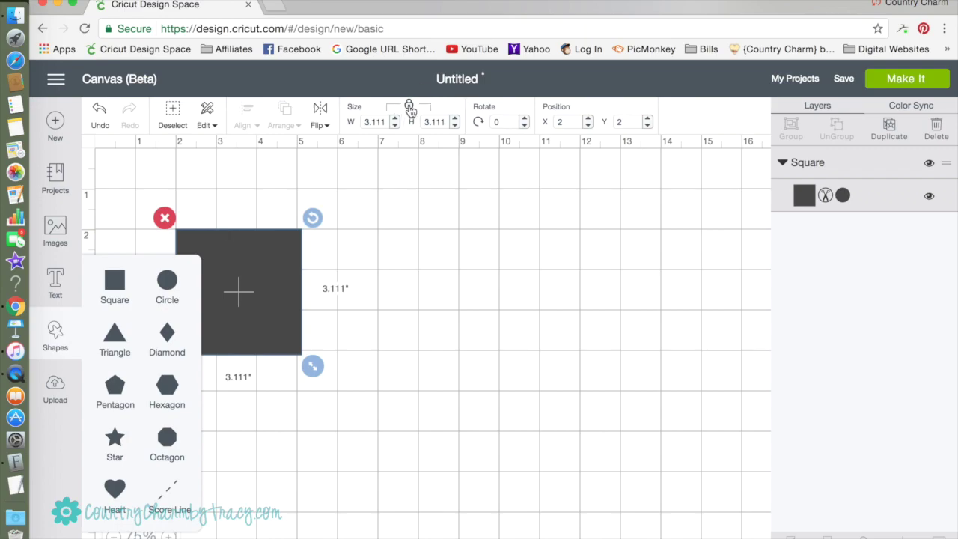
left_click(409, 107)
left_click_drag(255, 329, 364, 306)
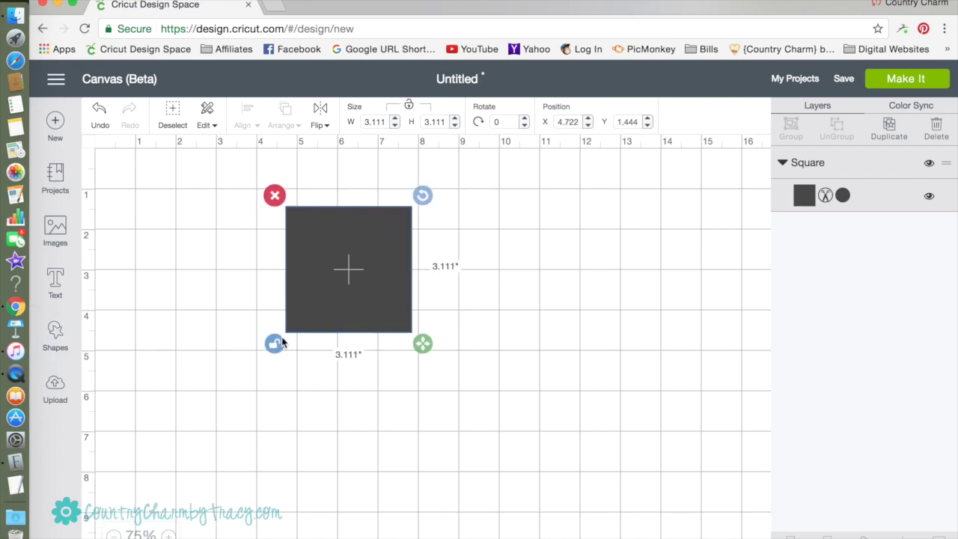
left_click_drag(351, 323, 299, 344)
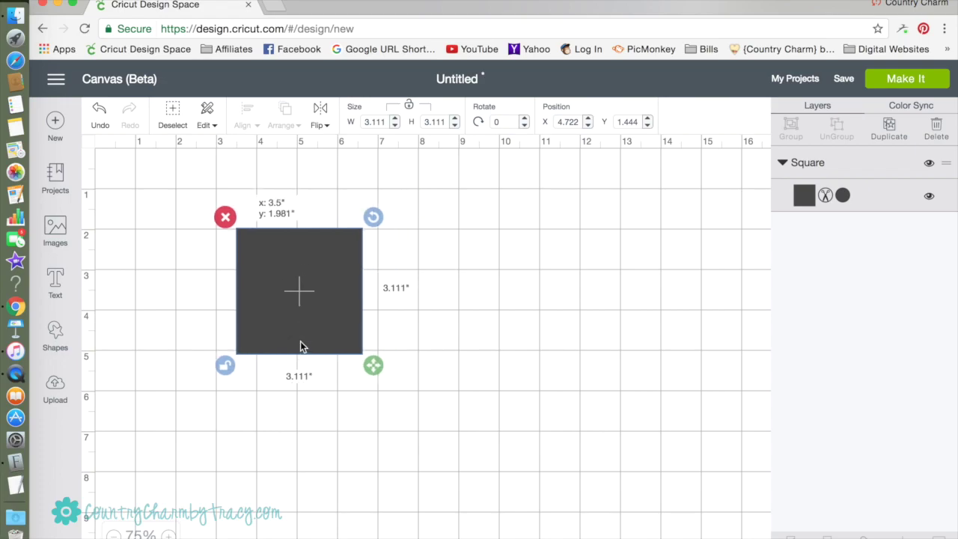
double_click(385, 121)
type("9.50")
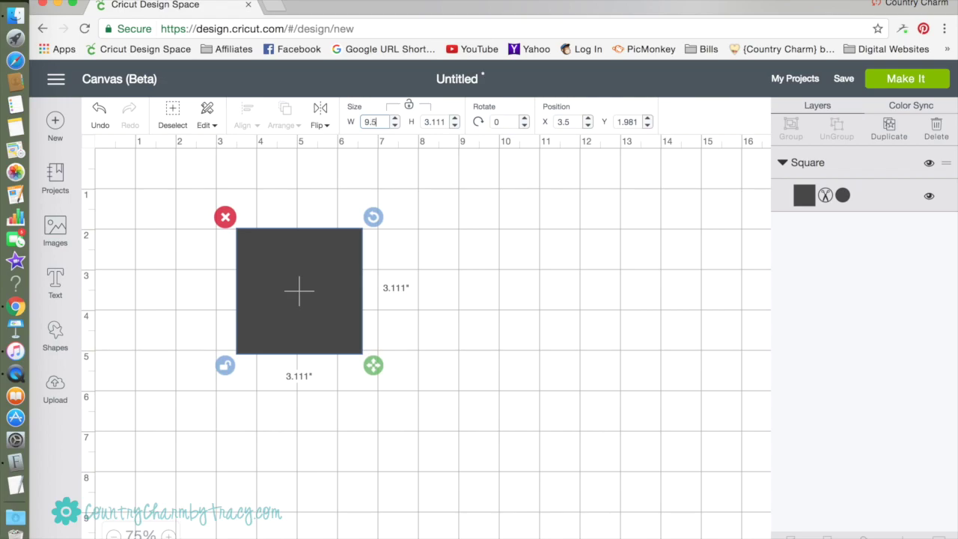
key("Tab")
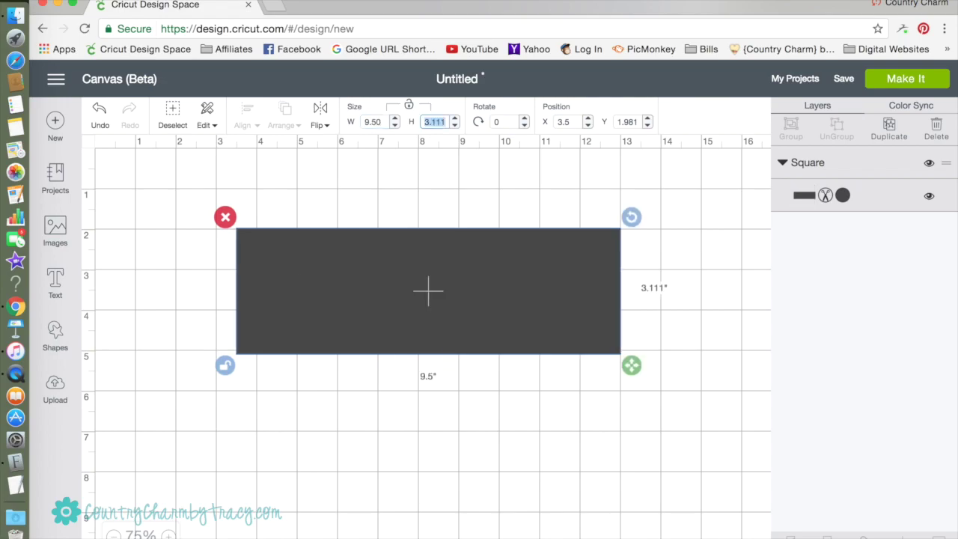
type("6.5")
key("Return")
left_click_drag(577, 384, 450, 317)
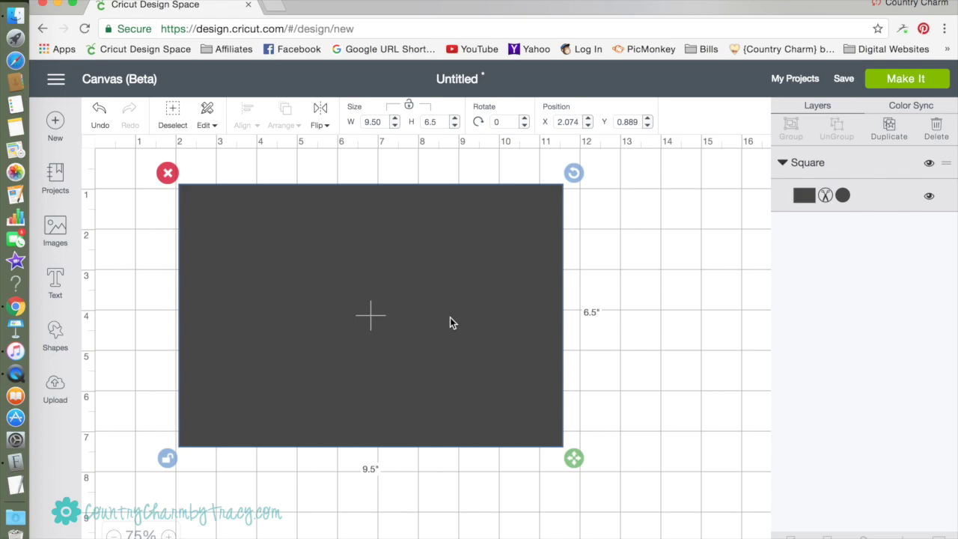
Fill the rectangle Cream and nudge it to about X 1.926, Y 0.833
left_click(808, 198)
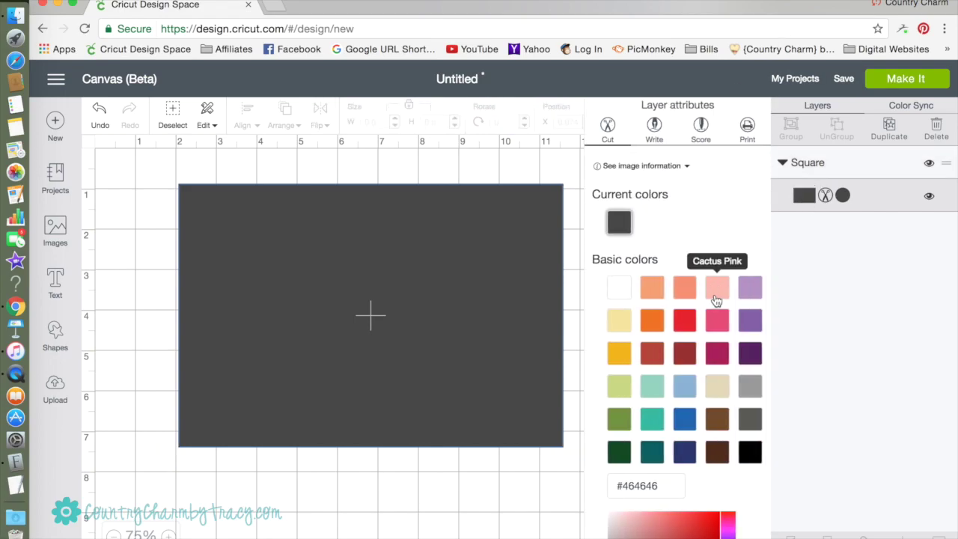
left_click(620, 296)
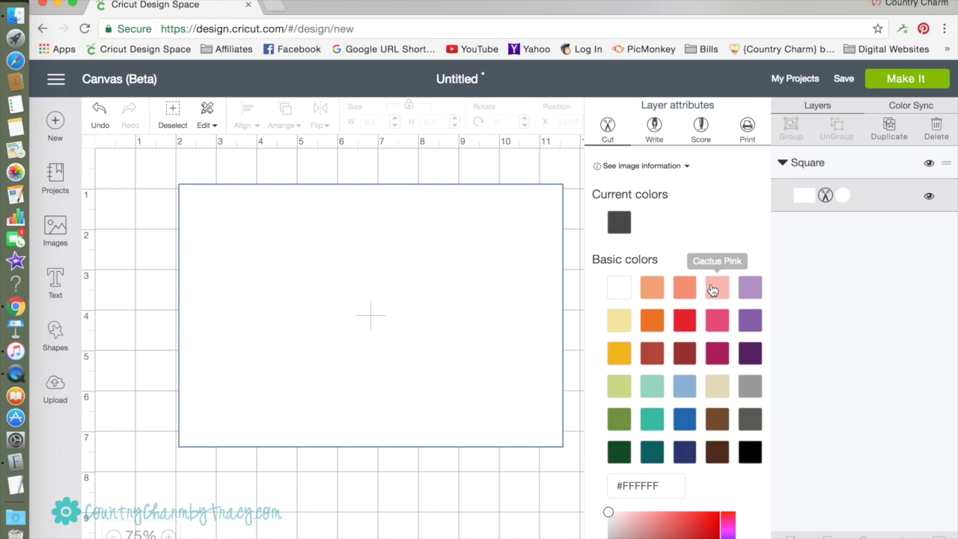
left_click(715, 397)
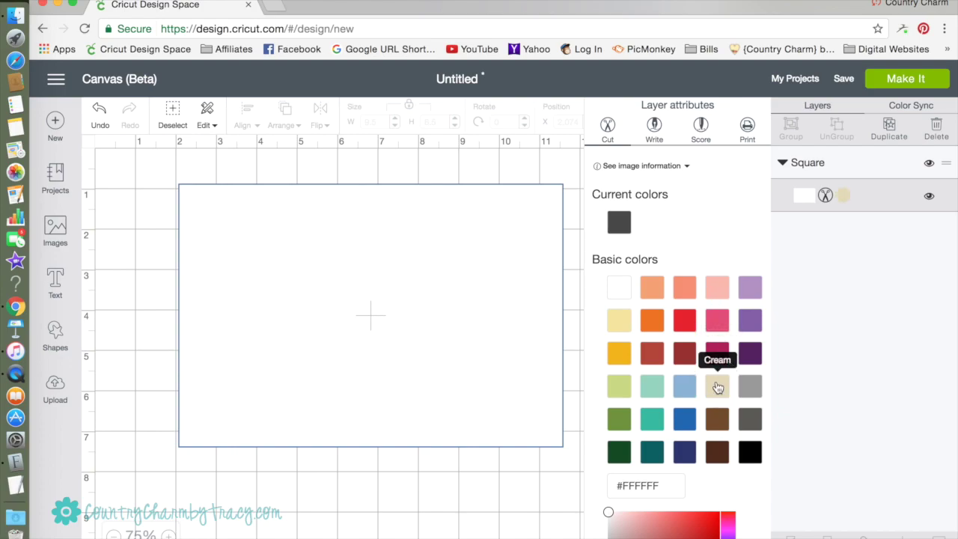
left_click(576, 415)
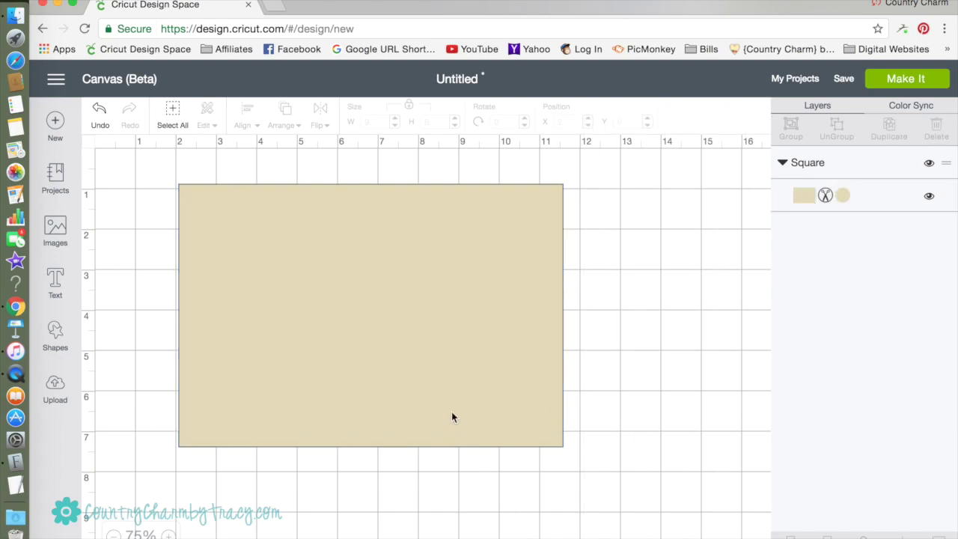
mouse_move(445, 411)
left_mouse_down()
mouse_move(435, 413)
mouse_move(455, 411)
mouse_move(448, 416)
left_mouse_up()
left_click(696, 389)
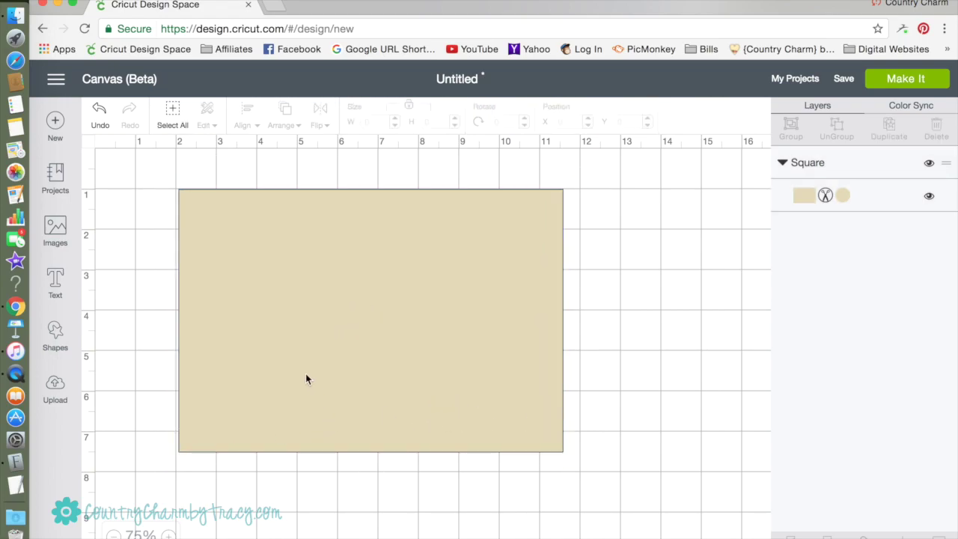
left_click(324, 398)
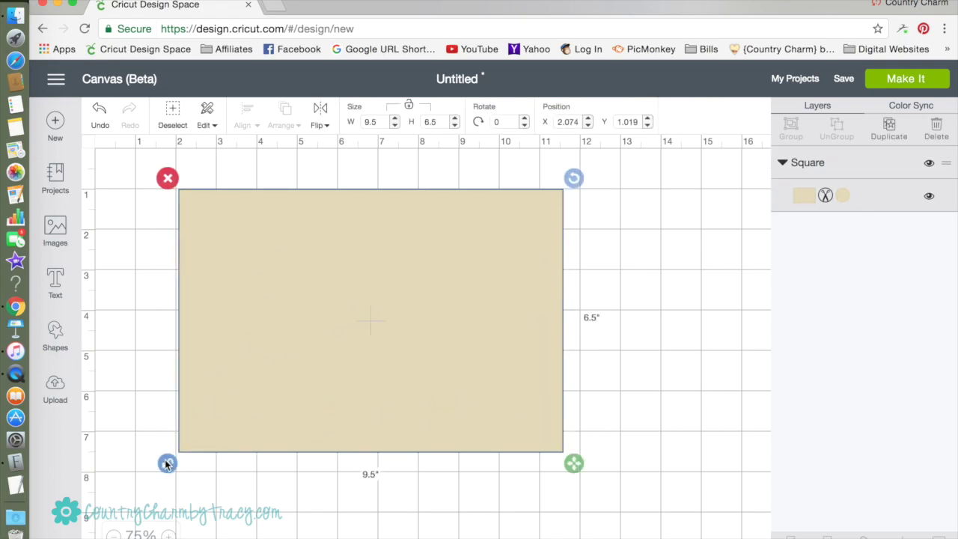
mouse_move(435, 391)
left_mouse_down()
mouse_move(468, 387)
mouse_move(434, 384)
left_mouse_up()
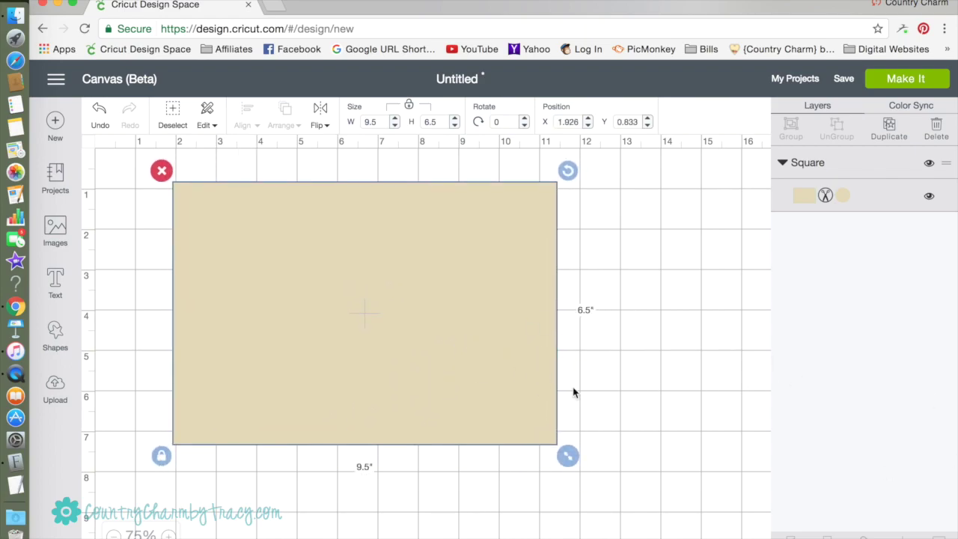
Start a new text layer and set its font to Heartbeat
left_click(53, 284)
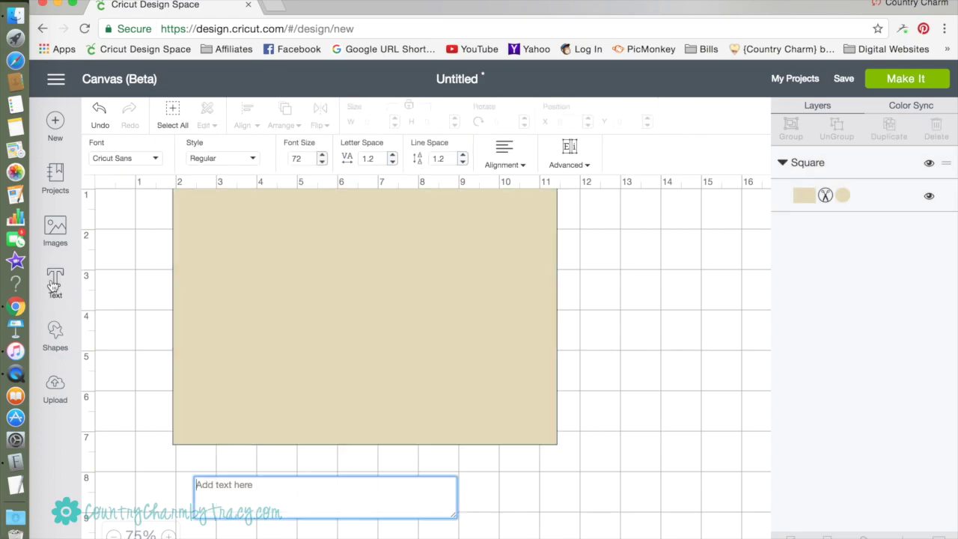
left_click(156, 161)
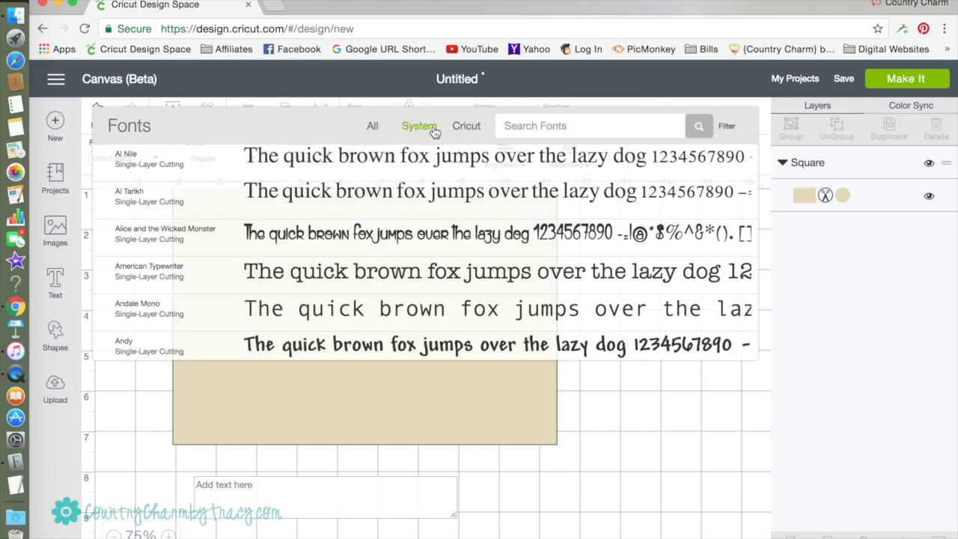
left_click(530, 125)
type("hear")
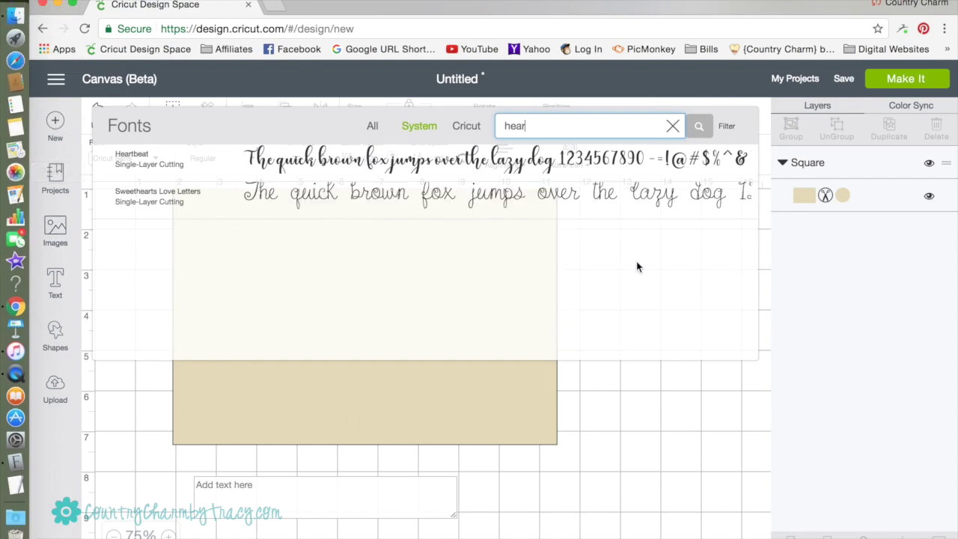
left_click(494, 164)
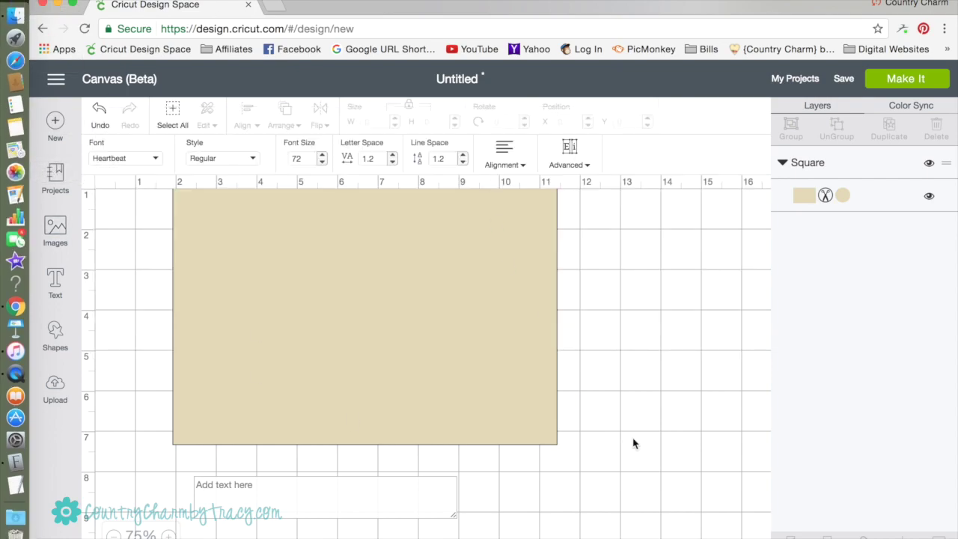
Enter 'paisley' as the text and select the word for editing
left_click(246, 485)
type("paisley")
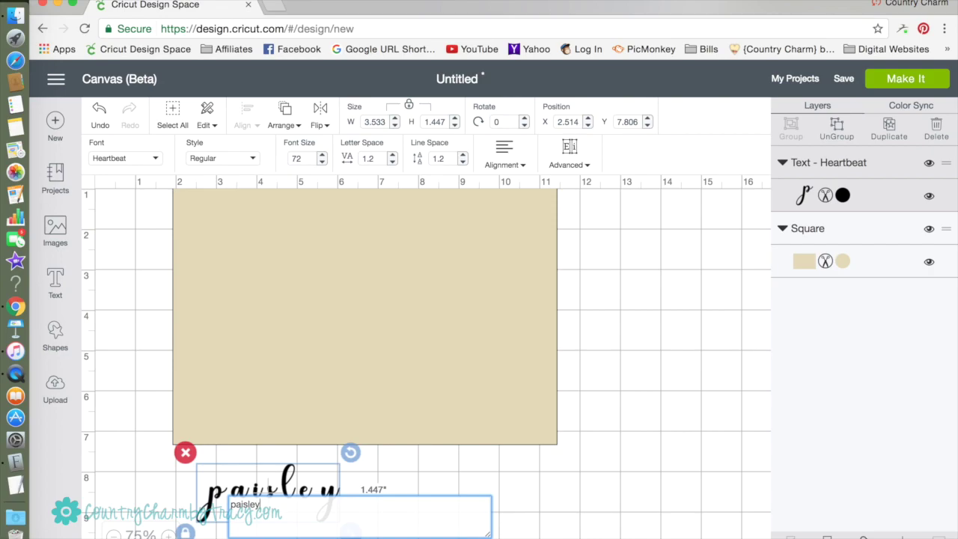
scroll(353, 512, "right", 3)
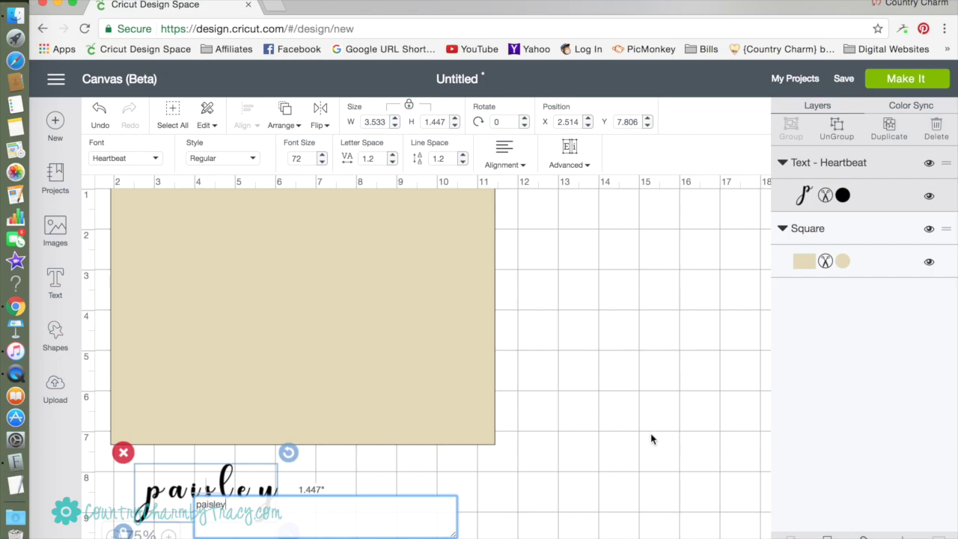
scroll(560, 470, "left", 1)
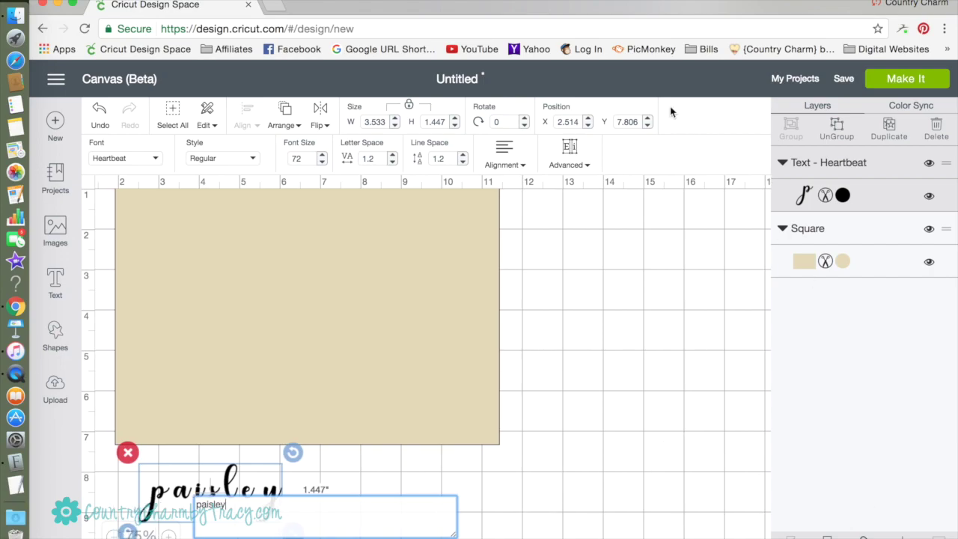
left_click(636, 79)
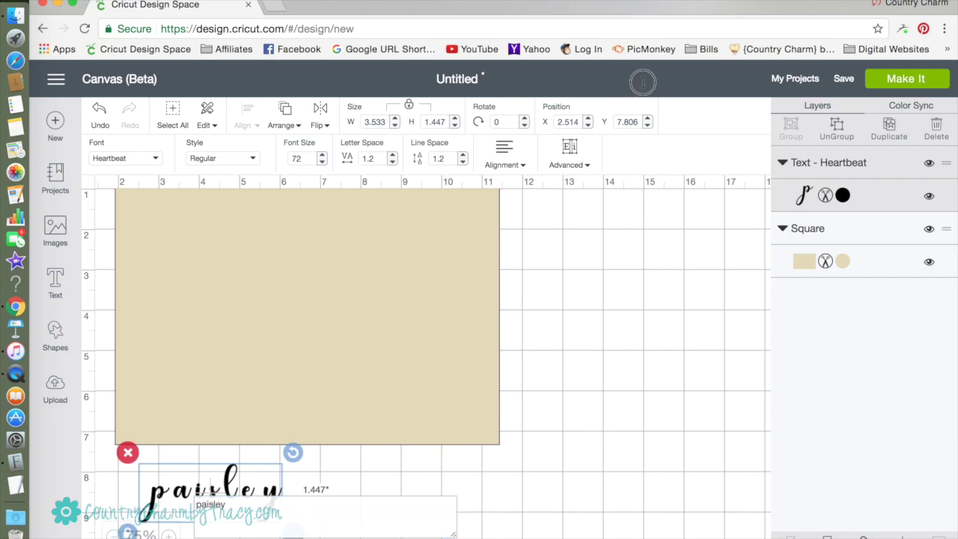
double_click(242, 507)
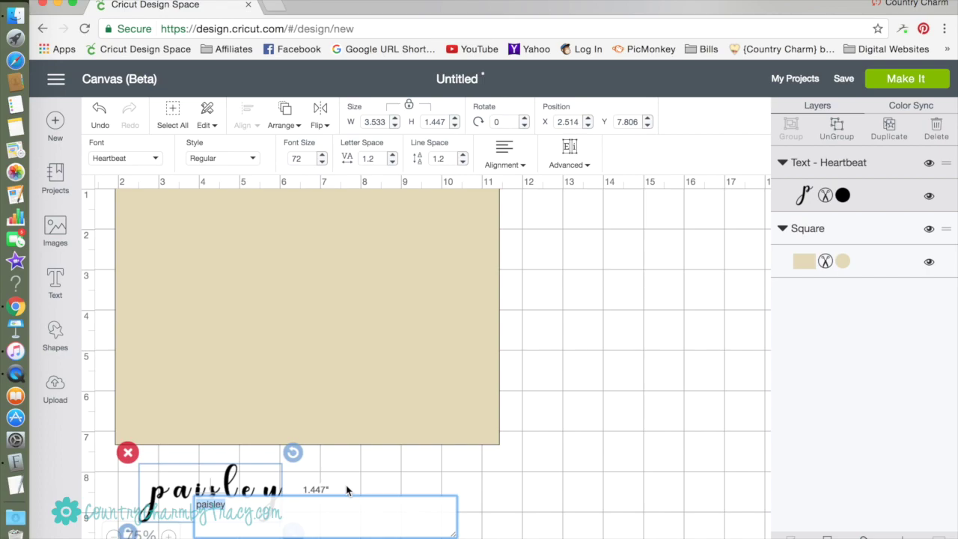
Move paisley onto the rectangle's bottom edge and split it into separate letters
left_click(327, 476)
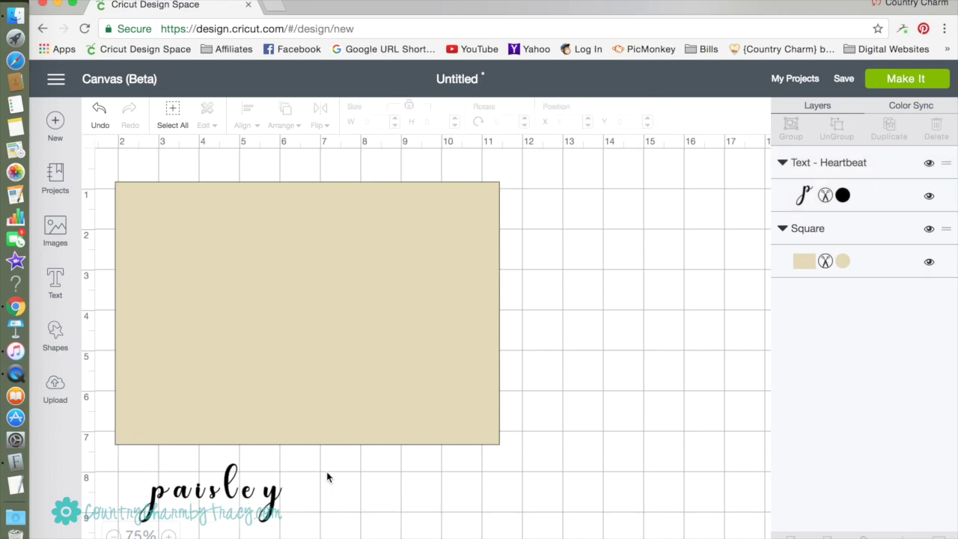
left_click_drag(174, 506, 286, 479)
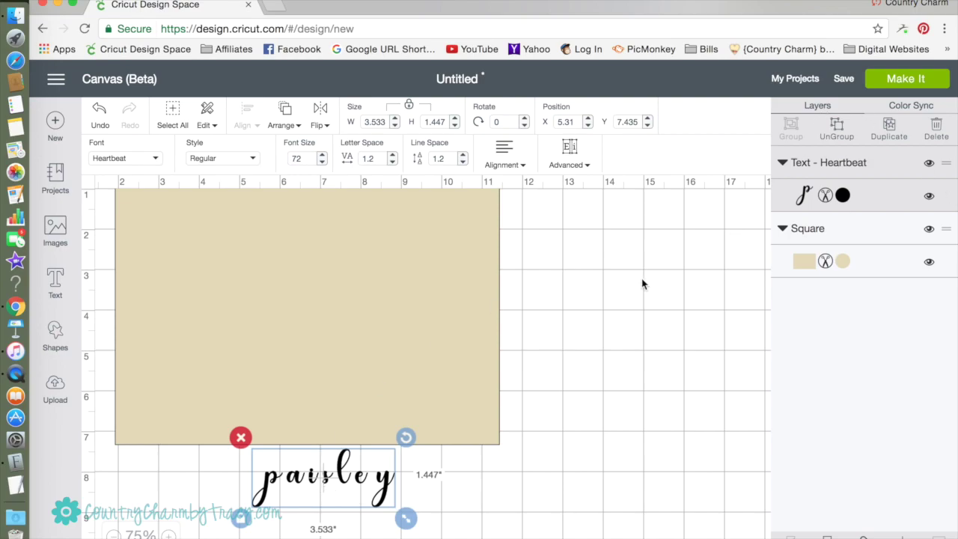
left_click(838, 129)
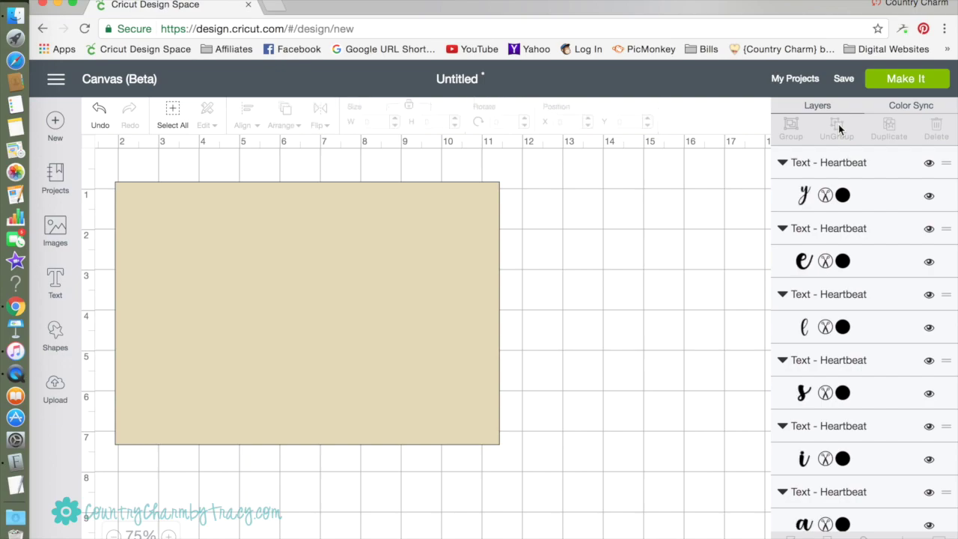
Close up the letter spacing, sliding the a, i, l and y snugly together
left_click_drag(297, 479, 290, 479)
scroll(167, 524, "down", 2)
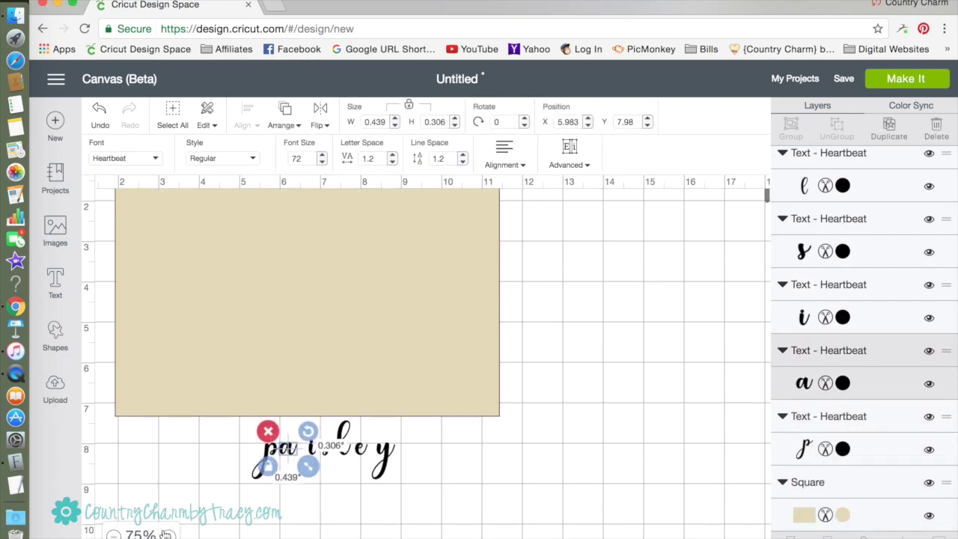
left_click(168, 534)
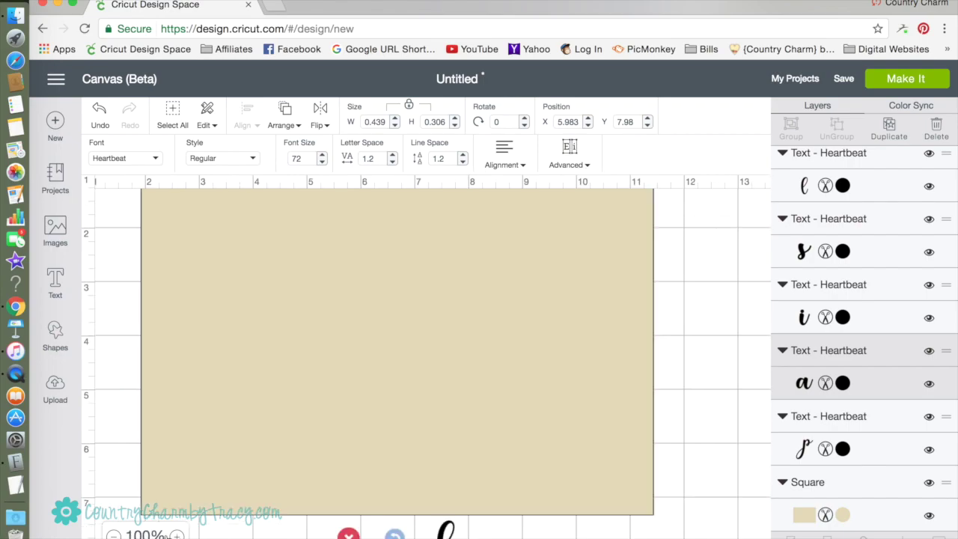
scroll(555, 478, "down", 5)
scroll(495, 482, "down", 1)
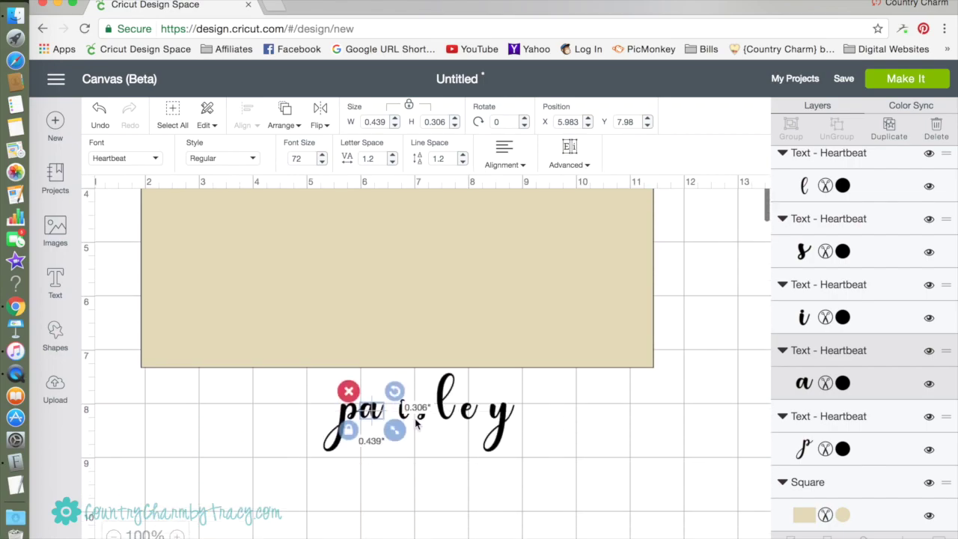
left_click(407, 417)
mouse_move(403, 421)
left_mouse_down()
mouse_move(371, 421)
mouse_move(419, 422)
mouse_move(396, 415)
mouse_move(410, 423)
left_mouse_up()
left_click(446, 420)
left_click_drag(470, 418, 419, 421)
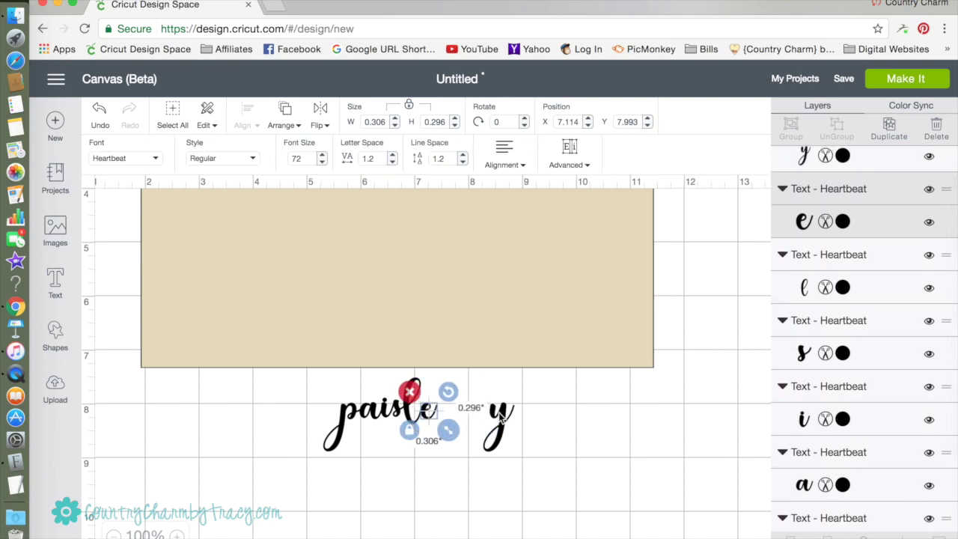
left_click_drag(503, 416, 447, 416)
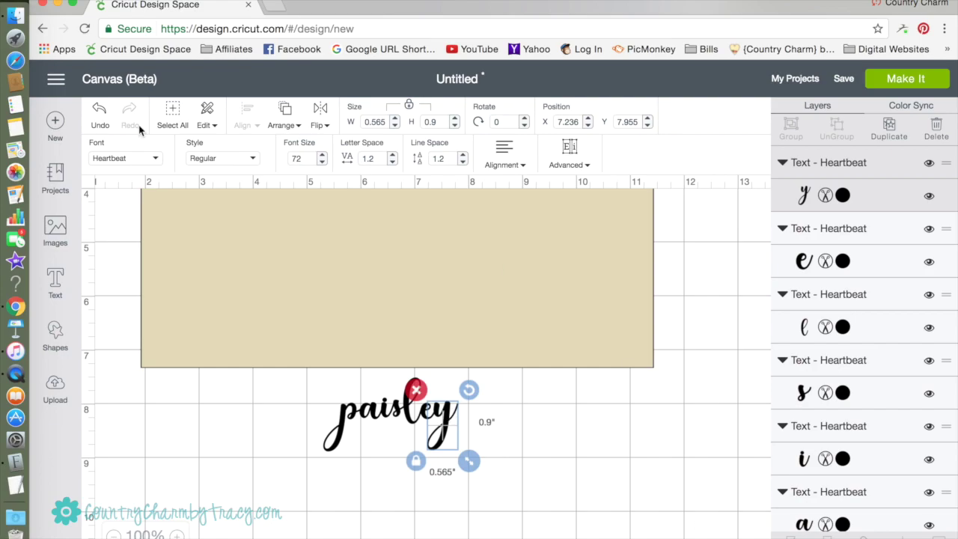
Multi-select the y, l, s and i letters
left_click_drag(352, 424, 351, 425)
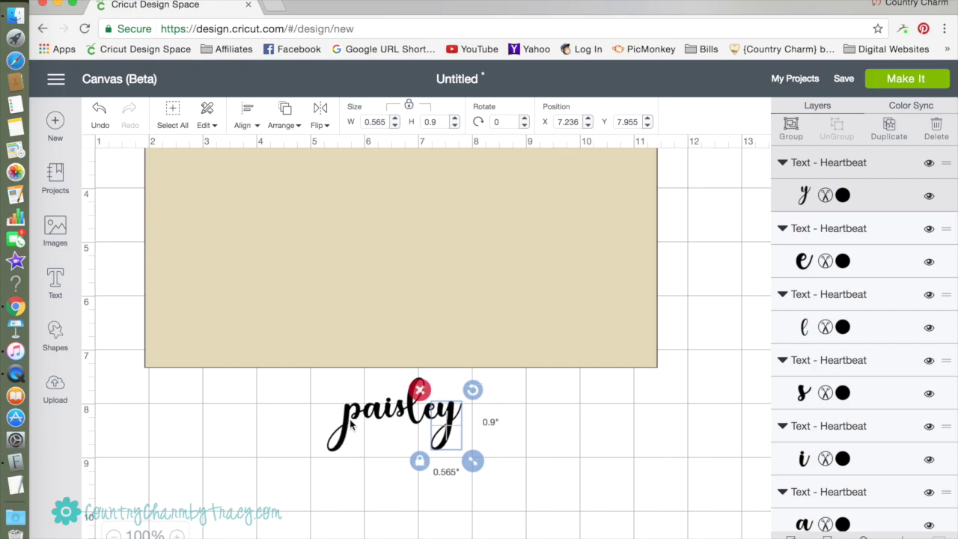
left_click(512, 433)
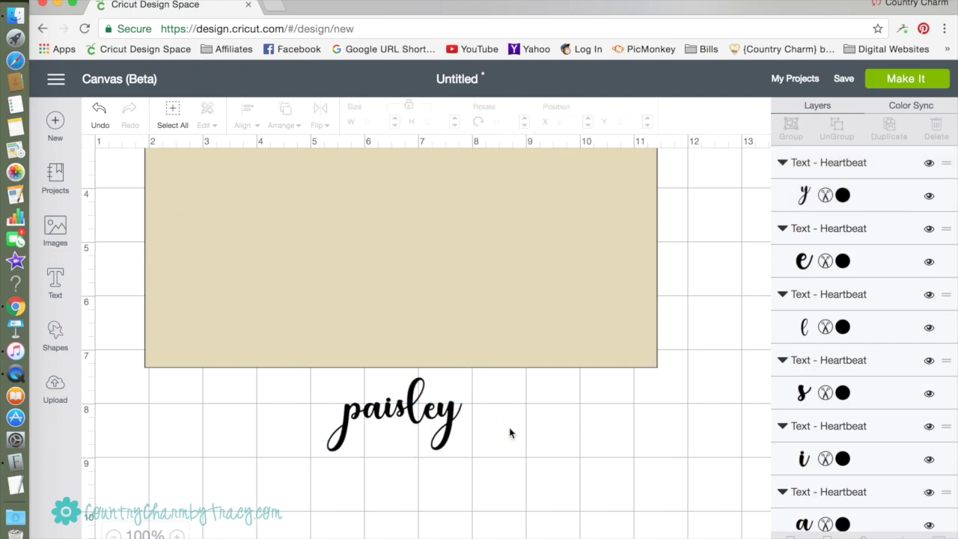
left_click(447, 417)
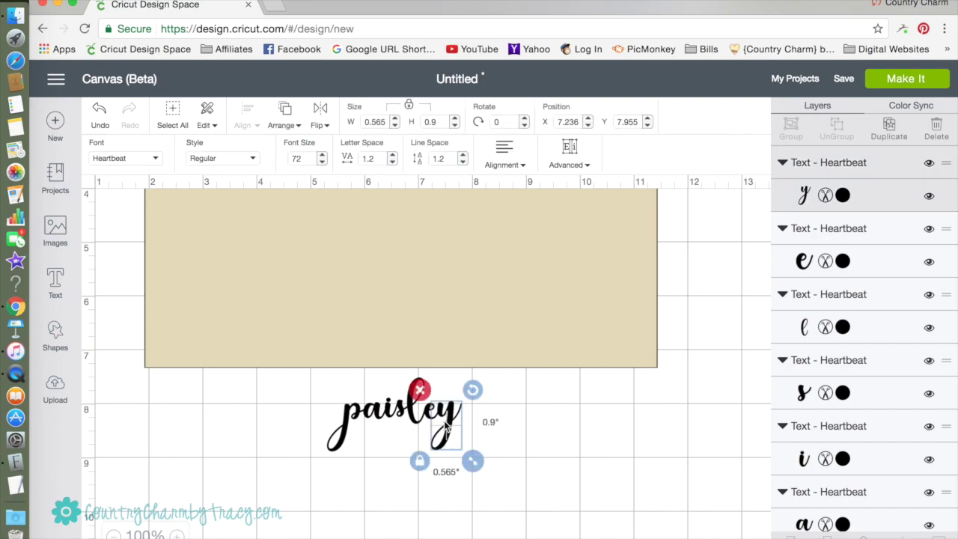
left_click(348, 421, "shift")
left_click(621, 229)
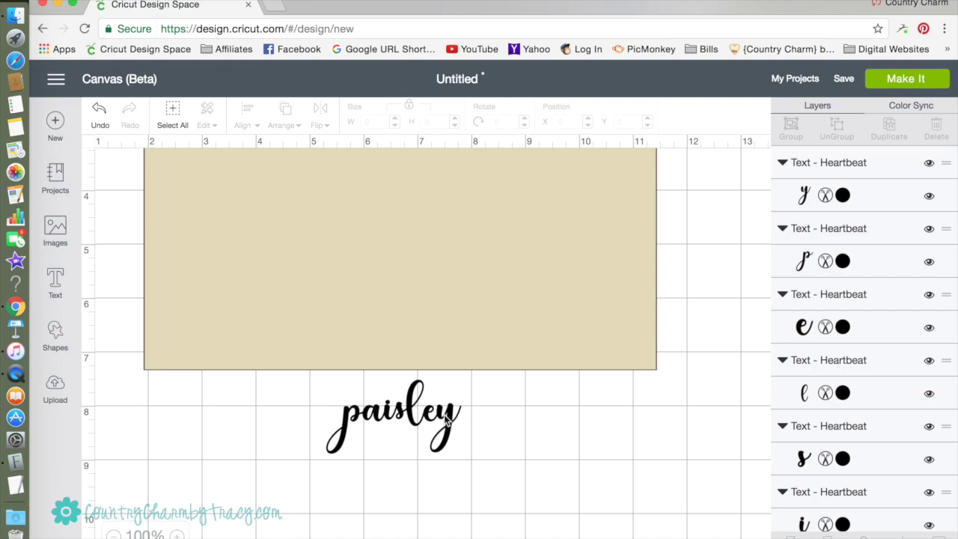
left_click(446, 423)
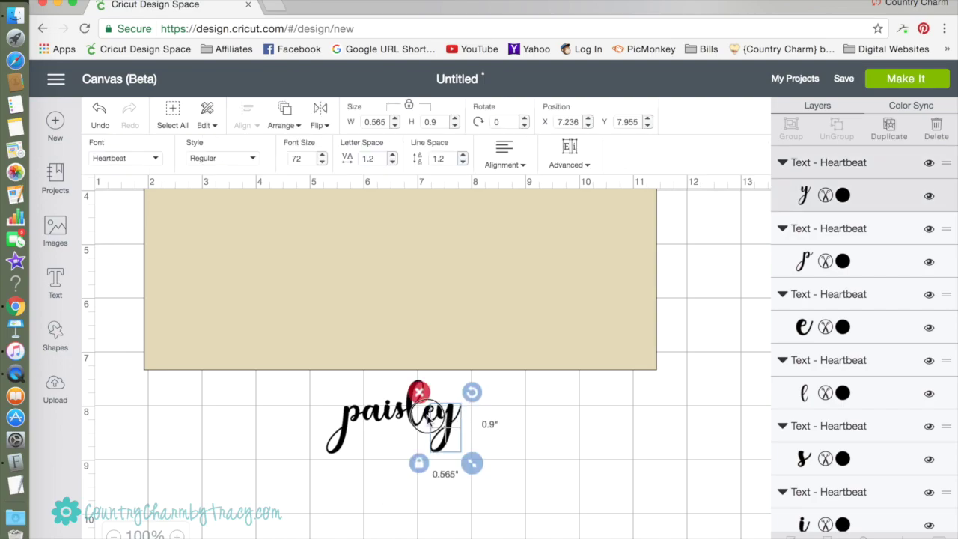
left_click(416, 423, "shift")
left_click(397, 423, "shift")
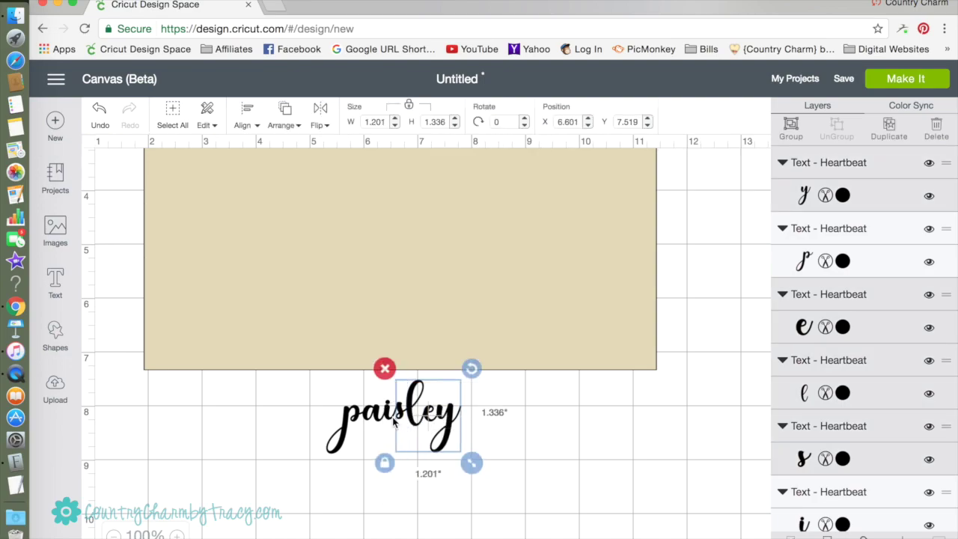
left_click(386, 422, "shift")
Add the a and p to the selection, group all paisley letters, and enlarge the group
left_click(373, 420, "shift")
left_click(351, 425, "shift")
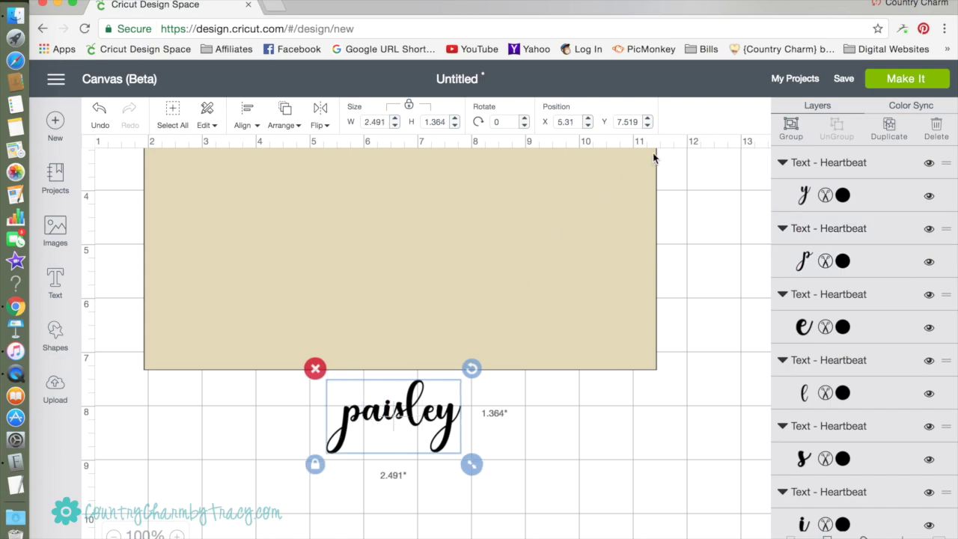
left_click(792, 142)
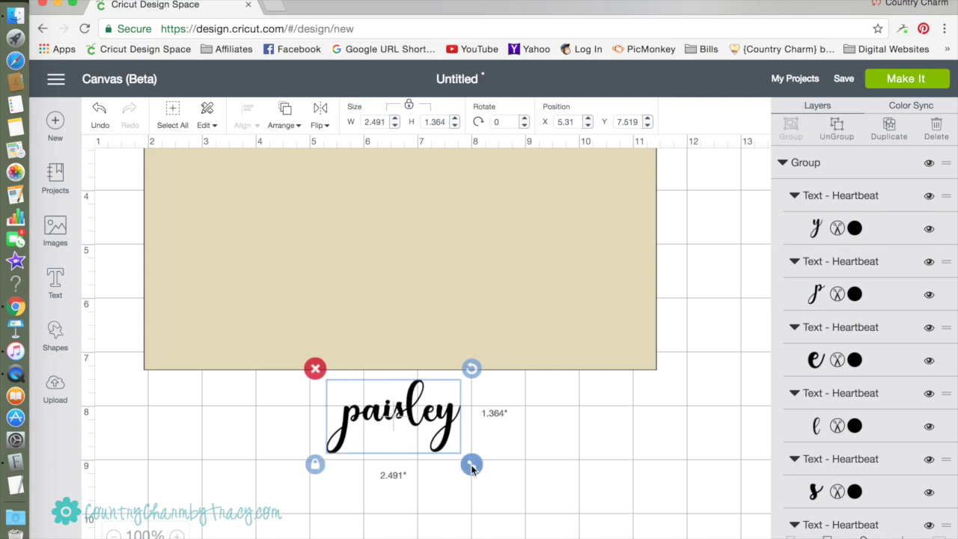
left_click_drag(471, 464, 621, 532)
Centre the 5.28 by 2.89 inch paisley group on the cream background
left_click_drag(497, 393, 433, 219)
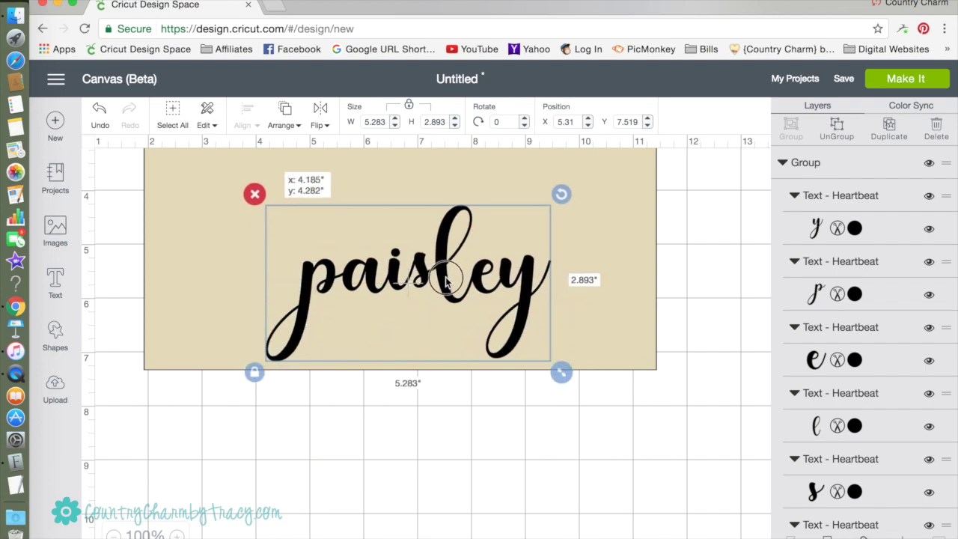
scroll(621, 467, "up", 3)
left_click_drag(524, 419, 556, 288)
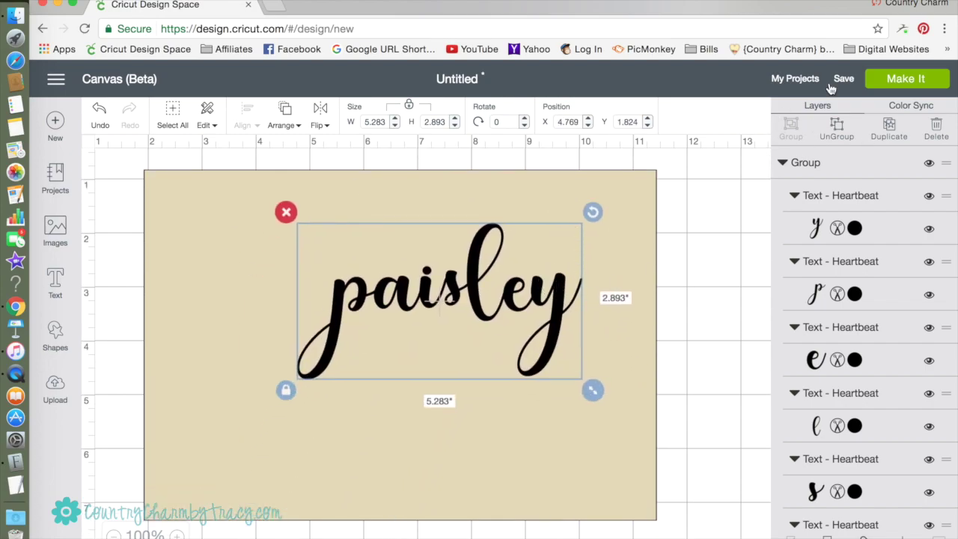
left_click_drag(496, 314, 409, 313)
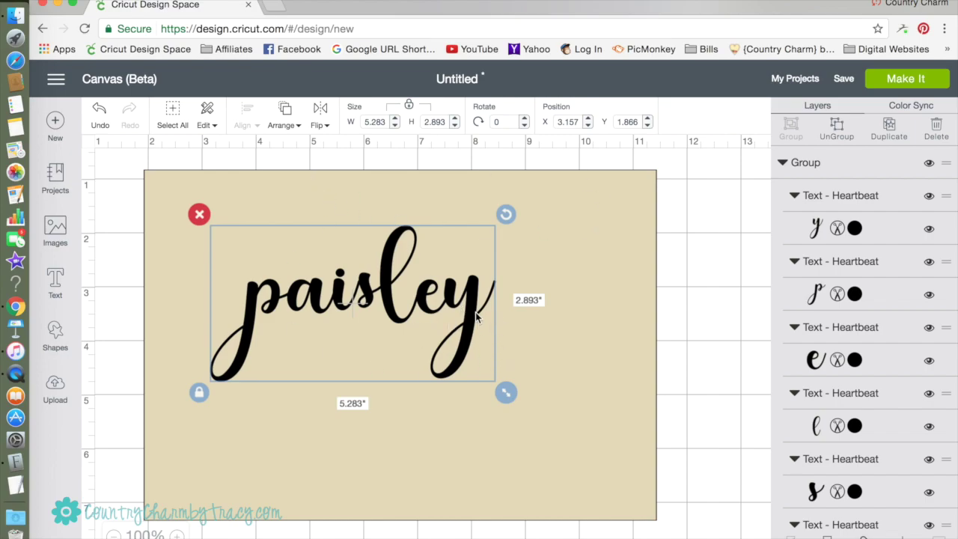
left_click_drag(475, 312, 410, 326)
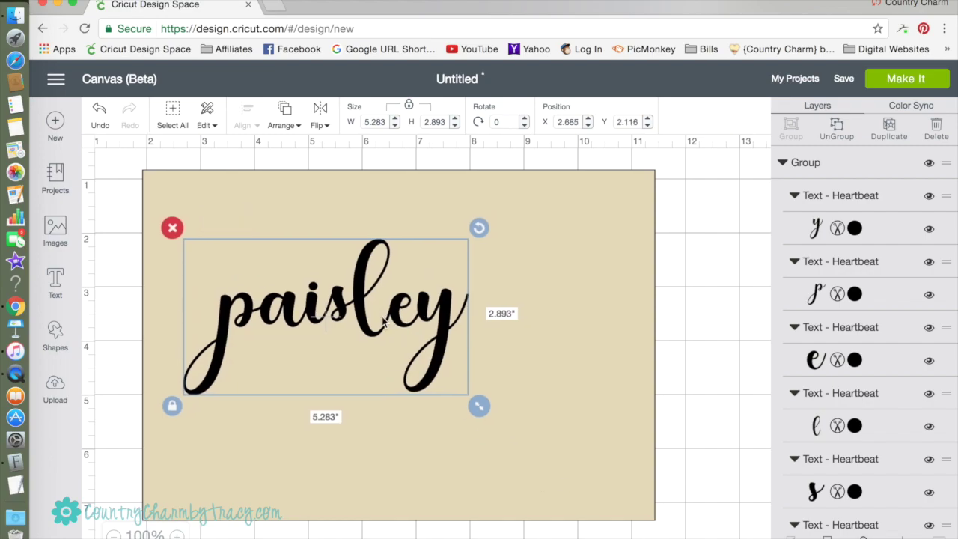
left_click(397, 339)
mouse_move(395, 341)
left_mouse_down()
mouse_move(380, 342)
mouse_move(399, 338)
left_mouse_up()
left_click(374, 323)
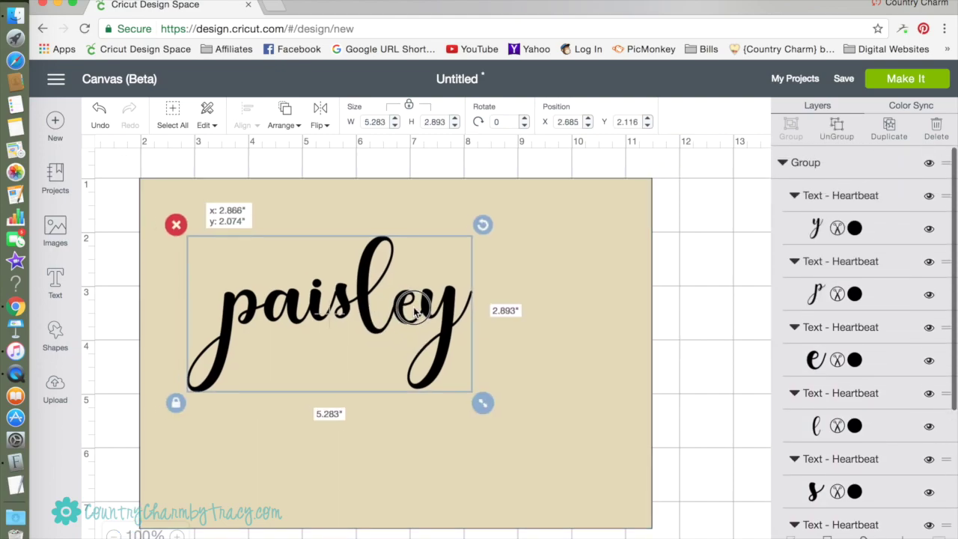
left_click_drag(416, 313, 455, 297)
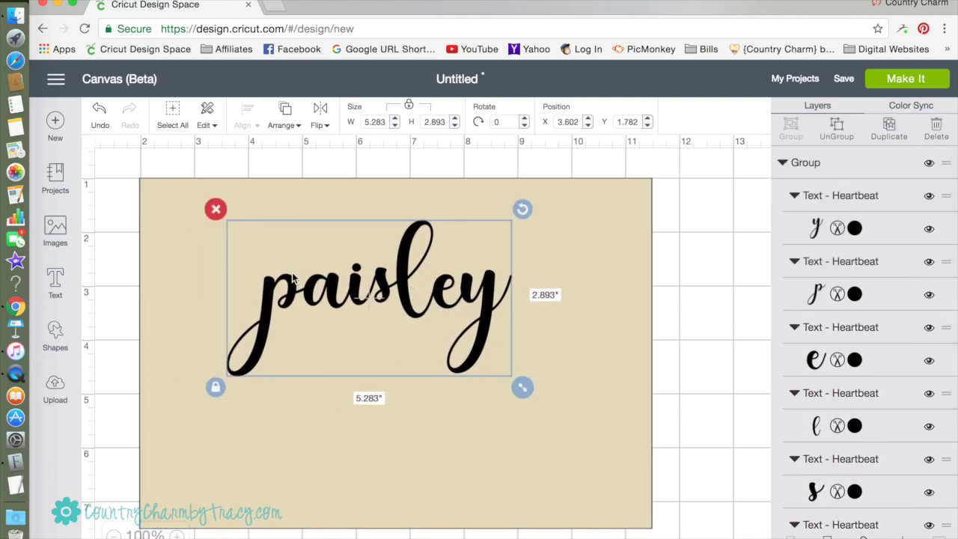
Open paisley's p for text editing with the p selected, and bring up Font Book
left_click(284, 300)
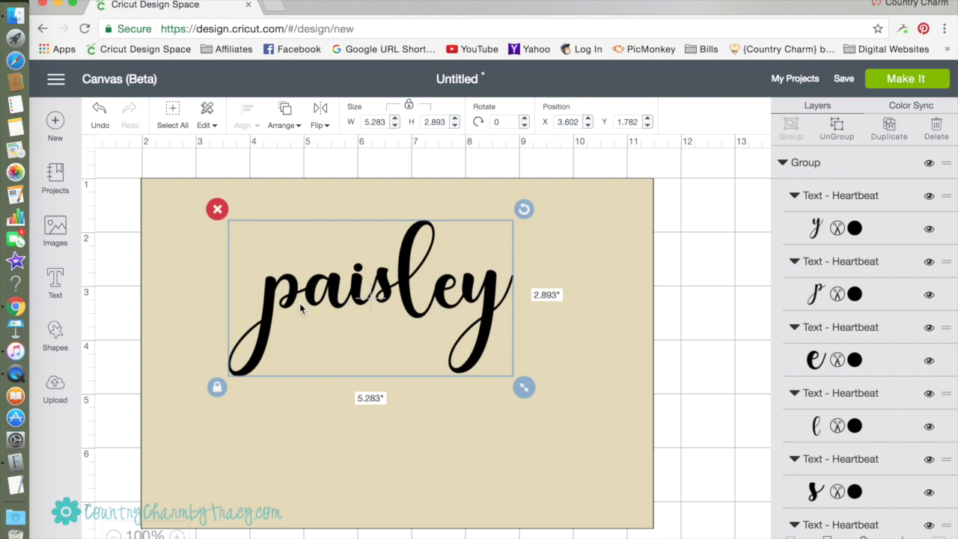
scroll(299, 307, "down", 1)
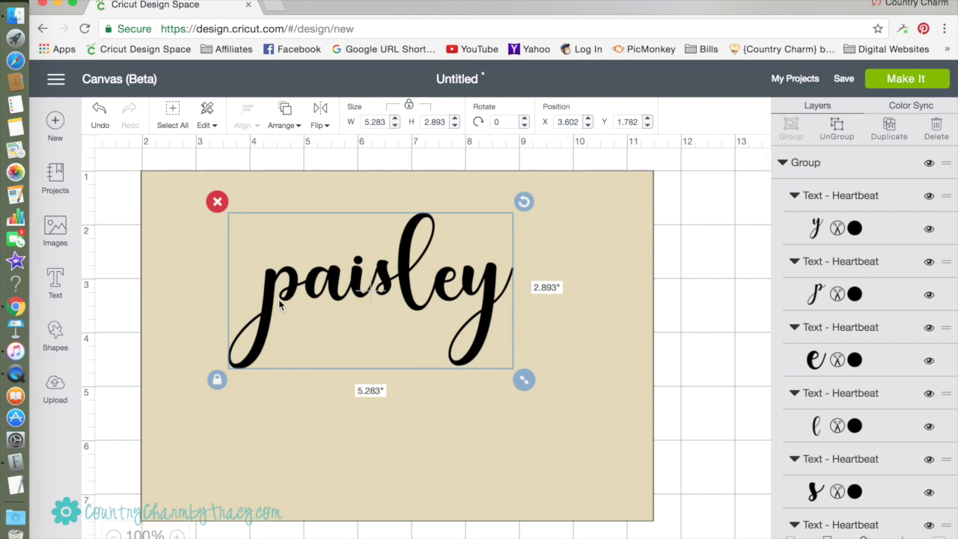
double_click(288, 289)
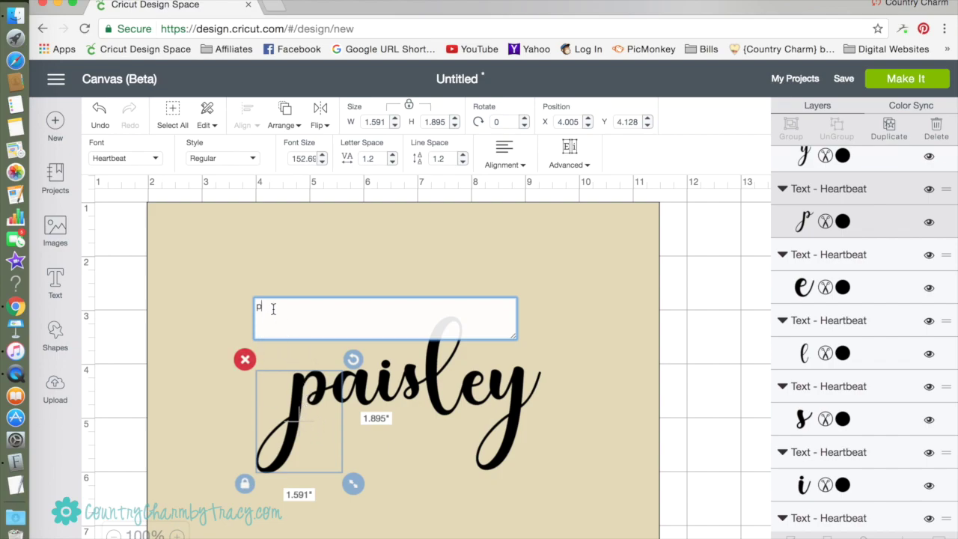
left_click(248, 309)
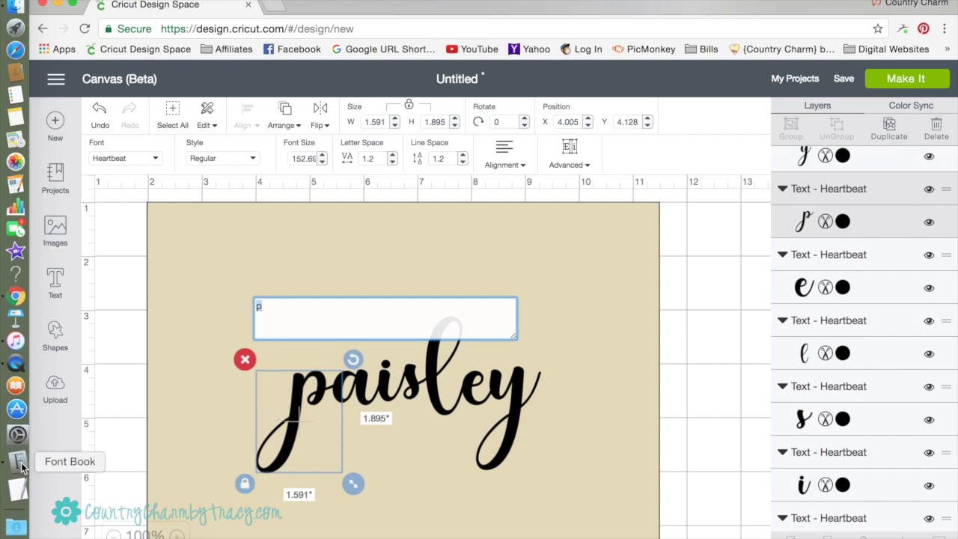
left_click(21, 465)
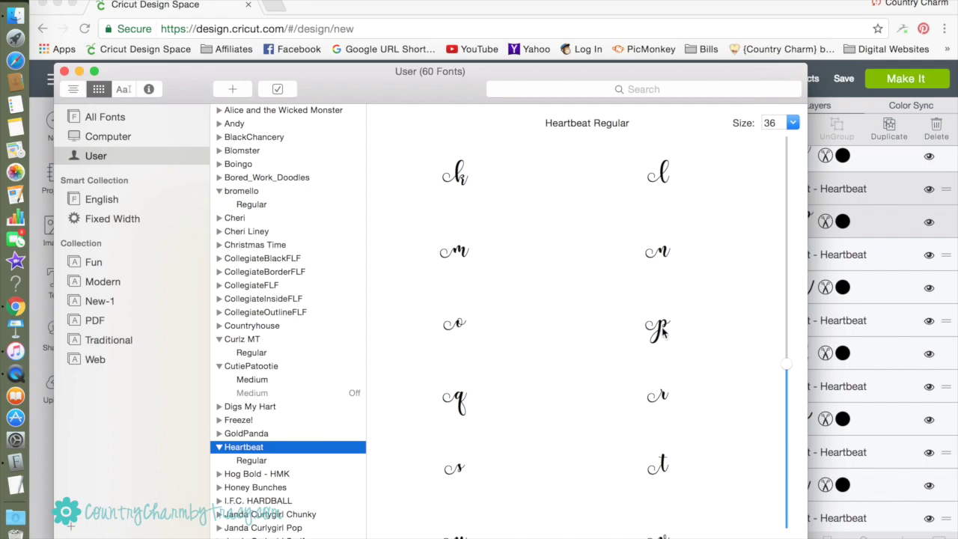
Pick Heartbeat's swash p alternate in Font Book, then return to the Cricut canvas
left_click(659, 330)
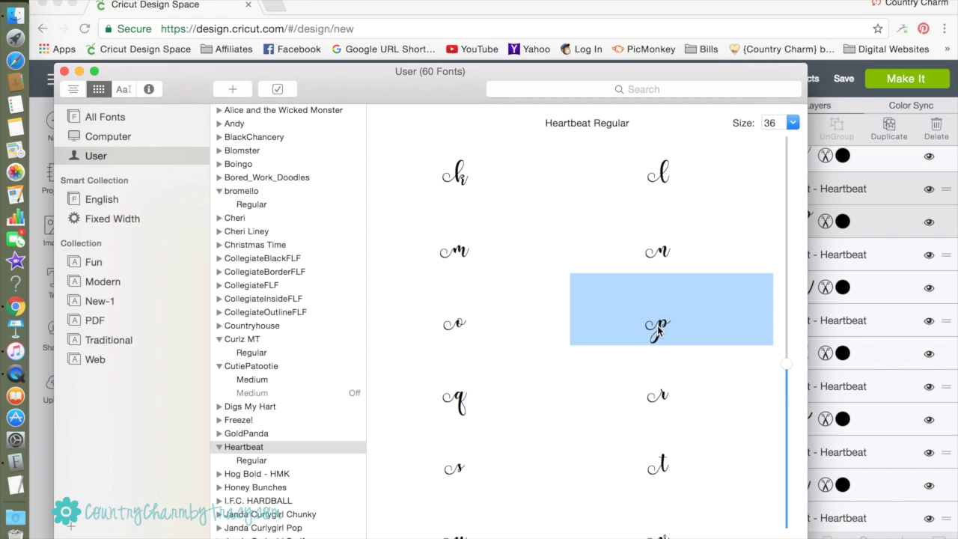
scroll(908, 235, "down", 1)
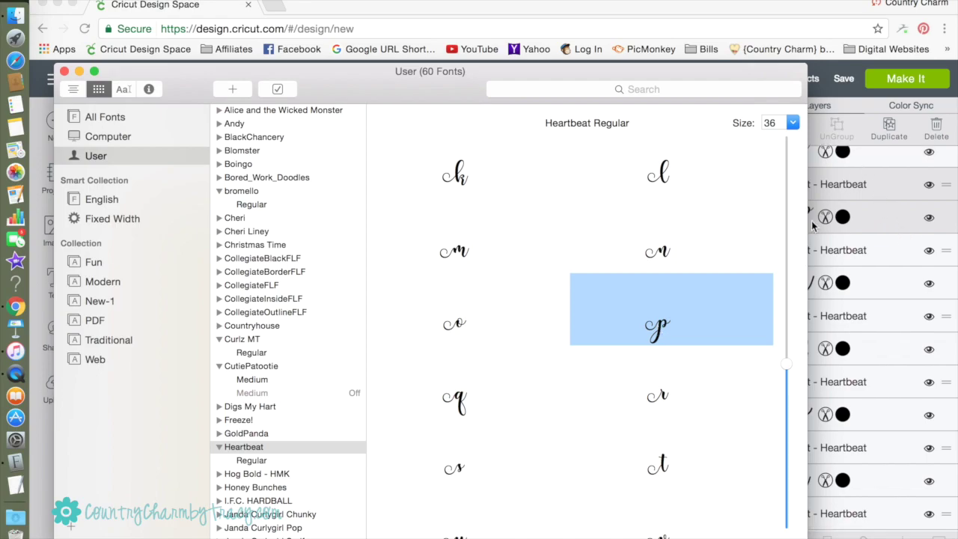
left_click_drag(516, 73, 523, 180)
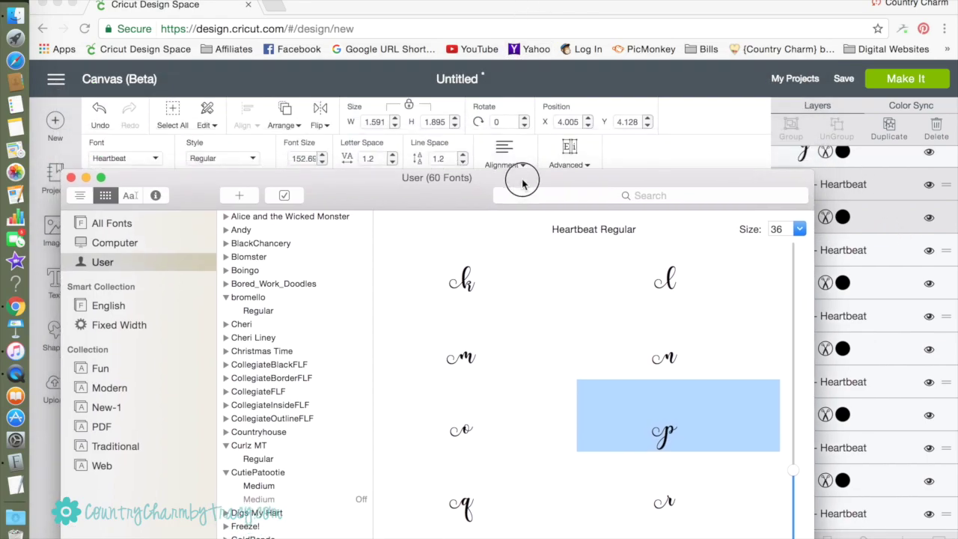
left_click(713, 161)
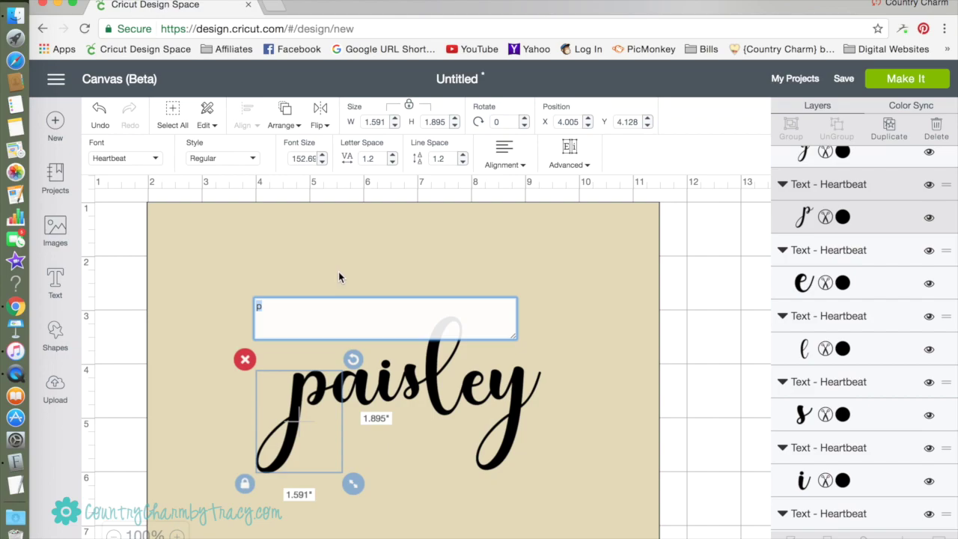
Paste the swash p in place of the p, sized about 2.48 by 2.39 inches beside 'aisley'
key("super+v")
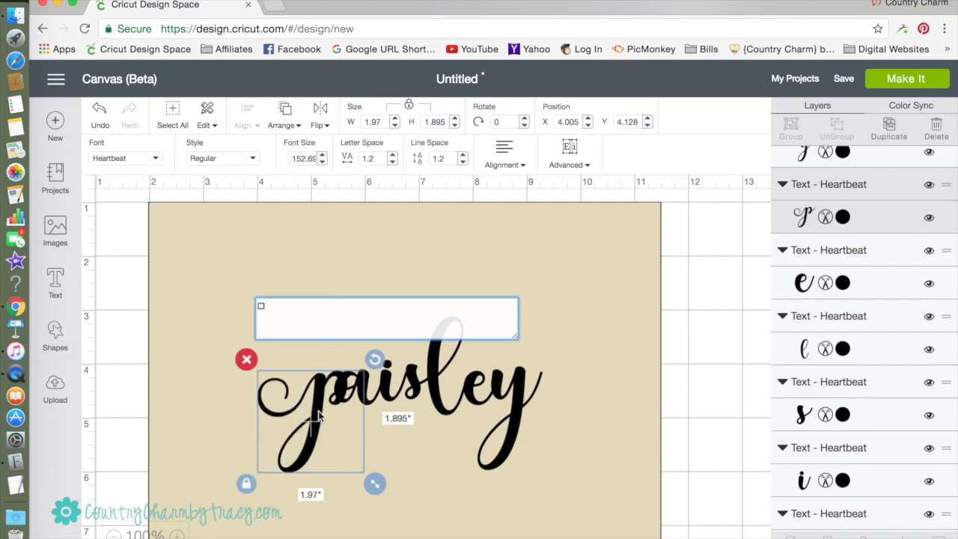
left_click_drag(318, 411, 299, 410)
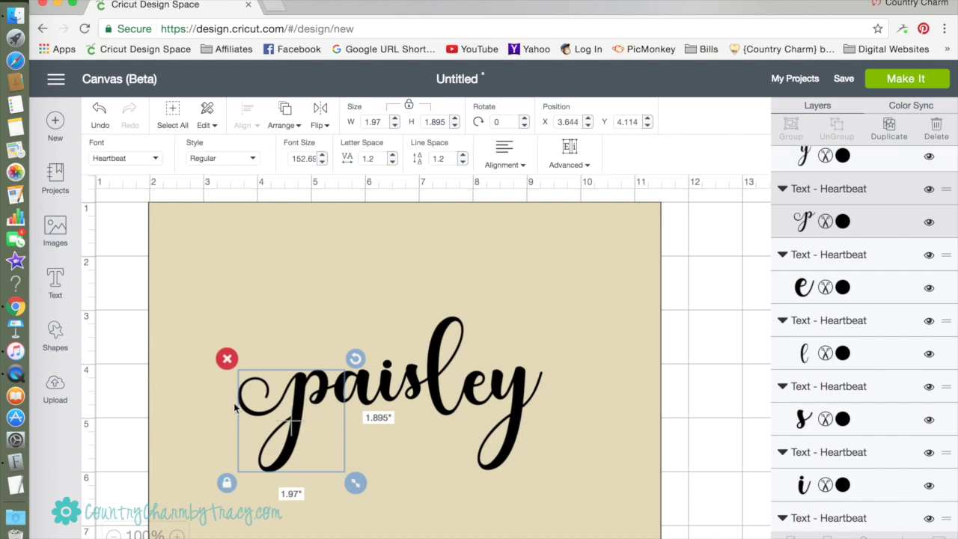
left_click_drag(355, 483, 410, 496)
left_click_drag(326, 445, 277, 436)
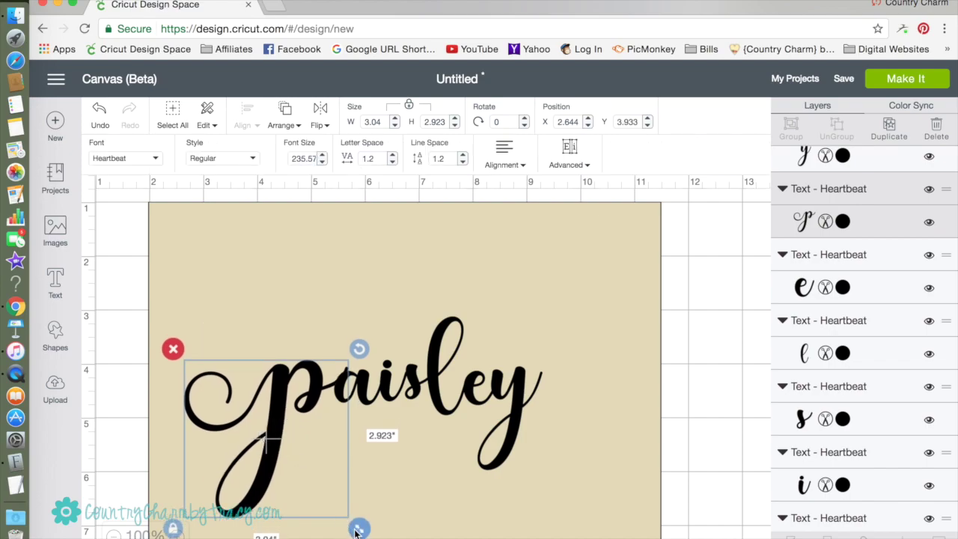
left_click_drag(357, 530, 328, 499)
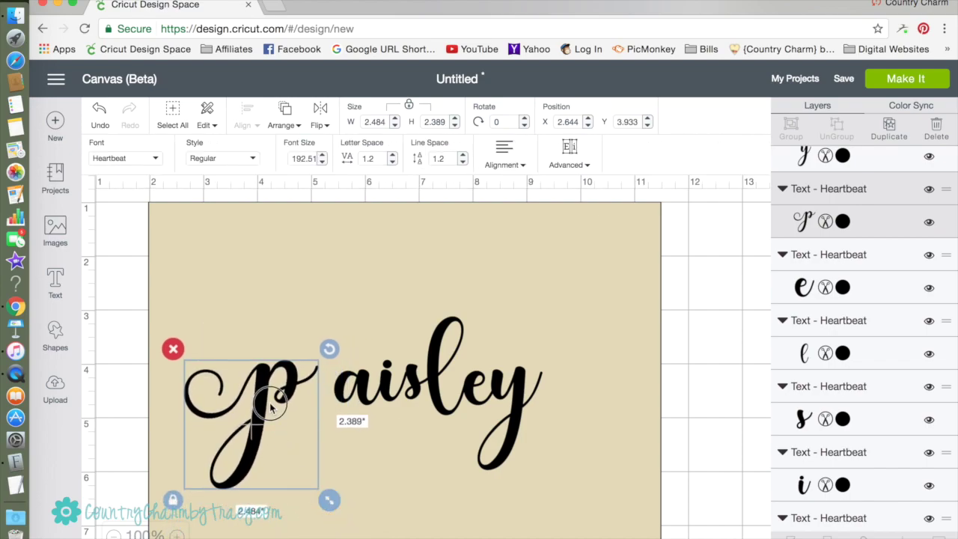
left_click_drag(271, 406, 323, 392)
Deselect the swash p and select the y of paisley
left_click(396, 447)
left_click(406, 455)
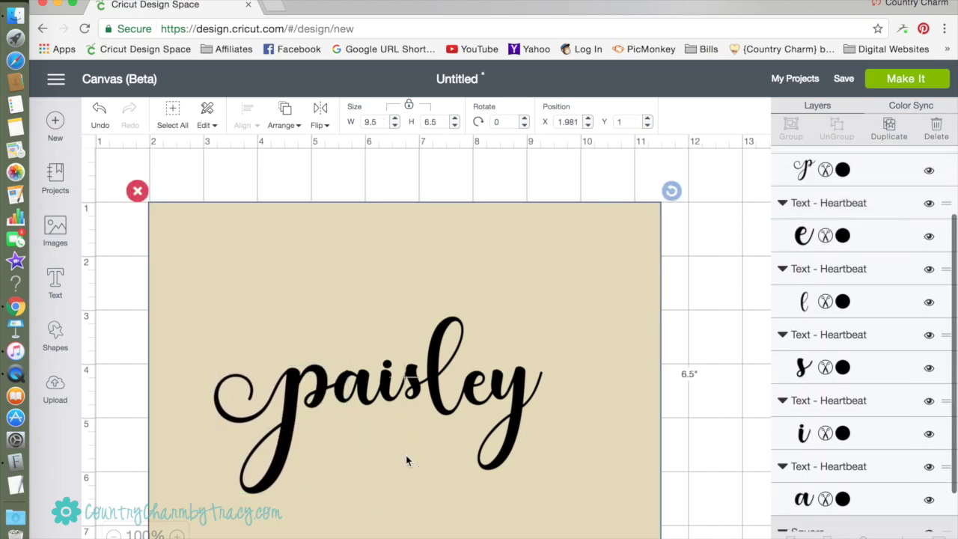
left_click(522, 394)
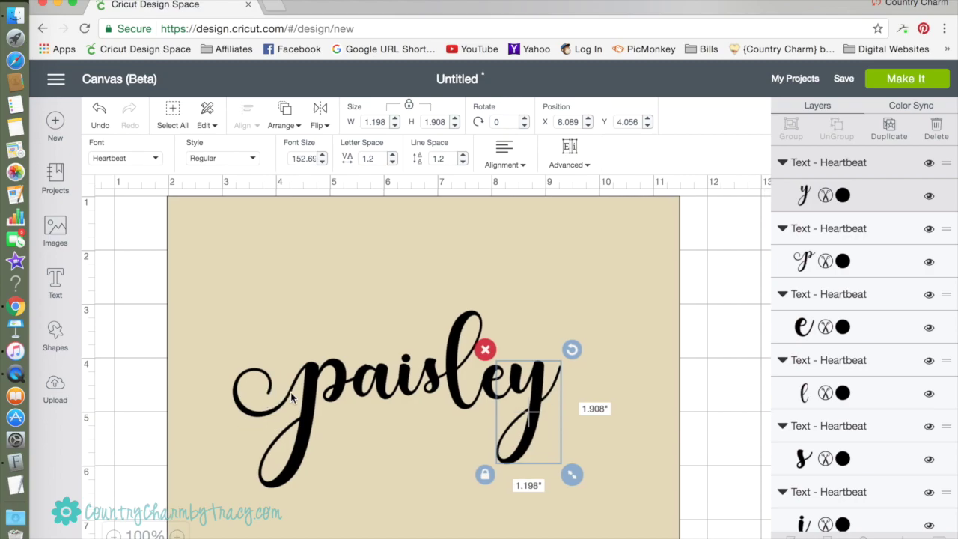
Open paisley's y for text editing and bring Font Book's Heartbeat glyphs forward
double_click(535, 396)
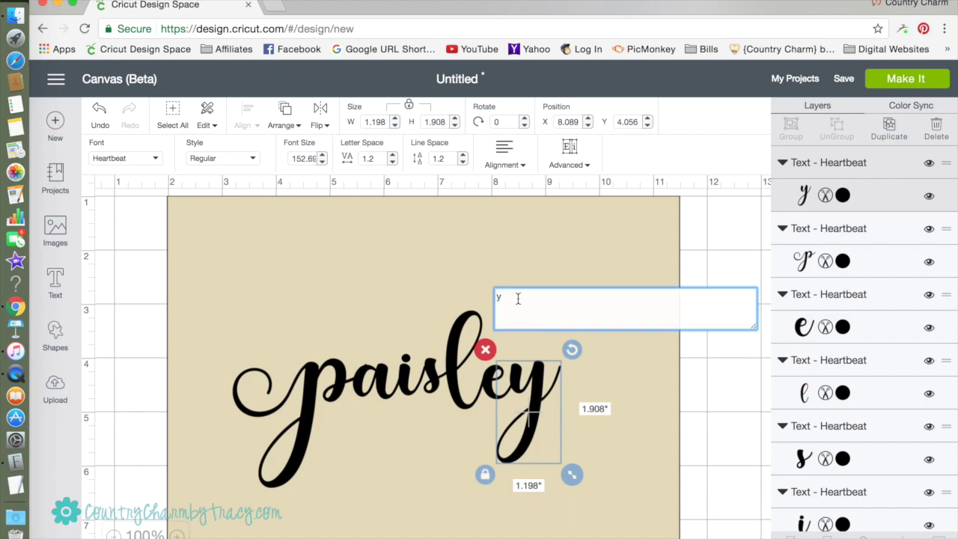
left_click(14, 462)
Select Heartbeat Regular's swash-tailed y glyph in Font Book and switch back to the Cricut canvas
scroll(618, 428, "down", 6)
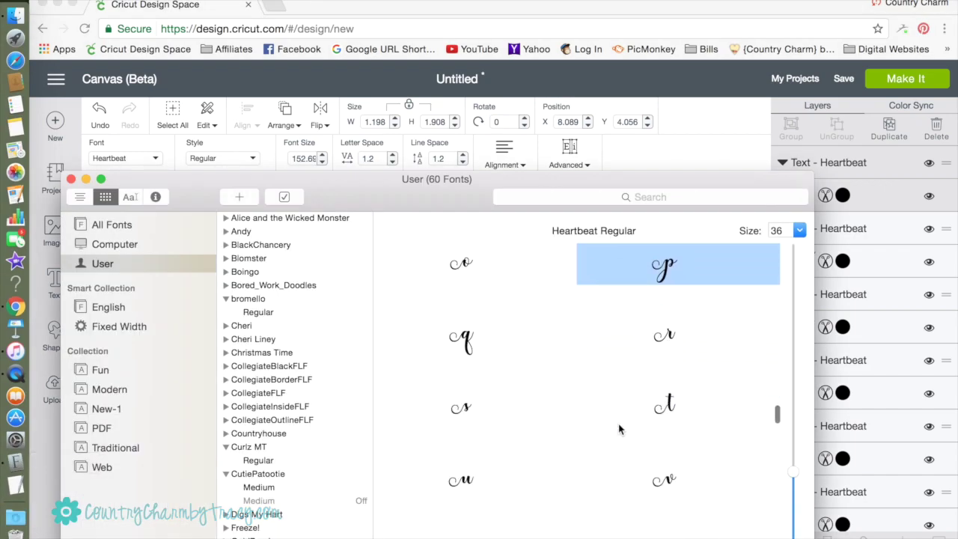
scroll(618, 429, "down", 3)
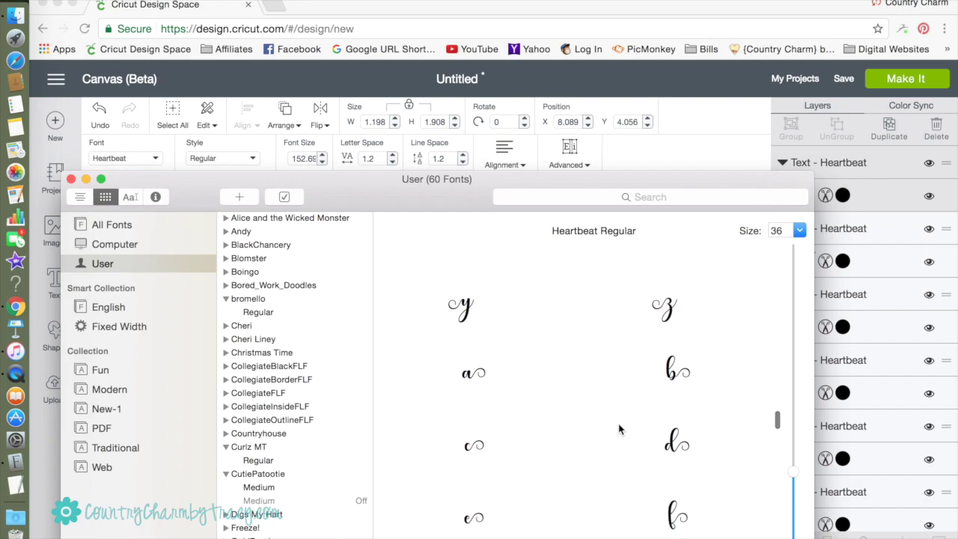
scroll(466, 299, "down", 1)
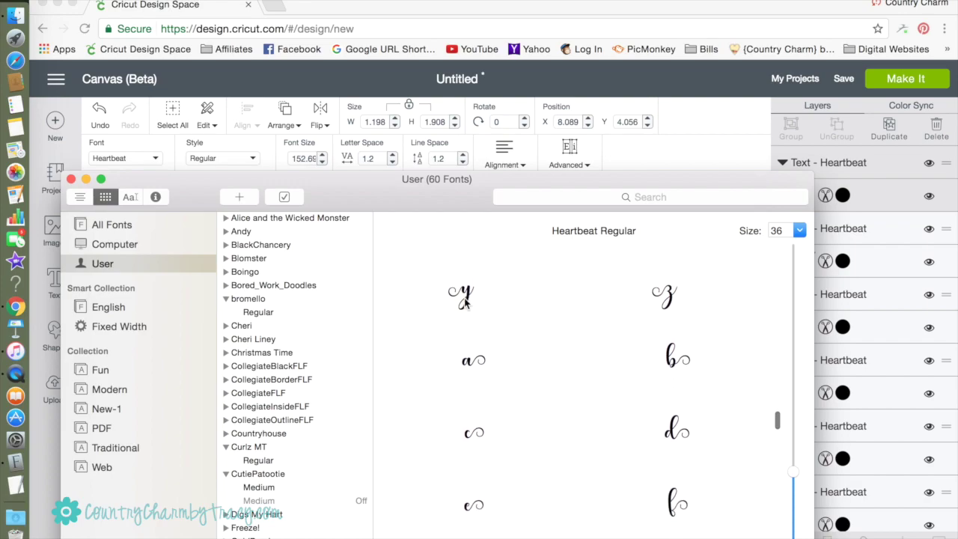
scroll(621, 374, "down", 5)
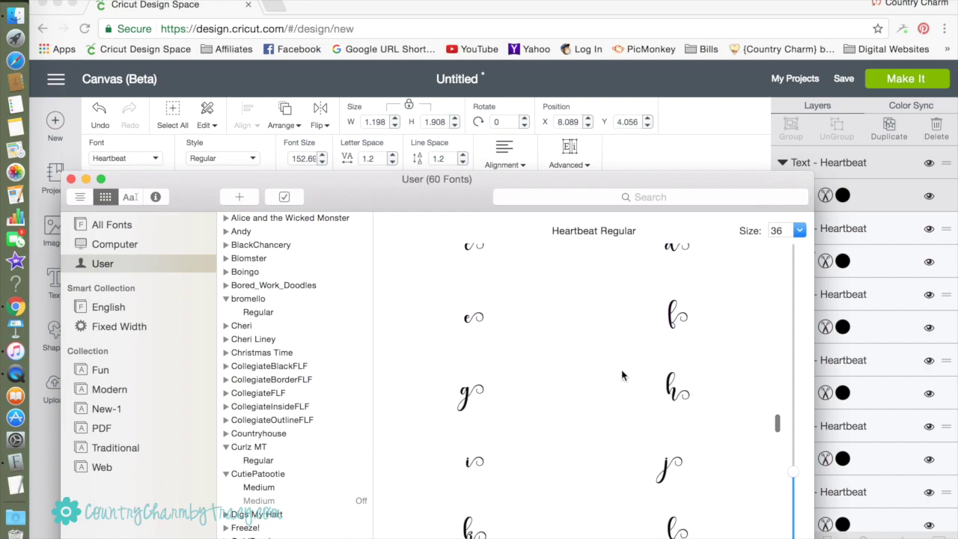
scroll(621, 374, "down", 7)
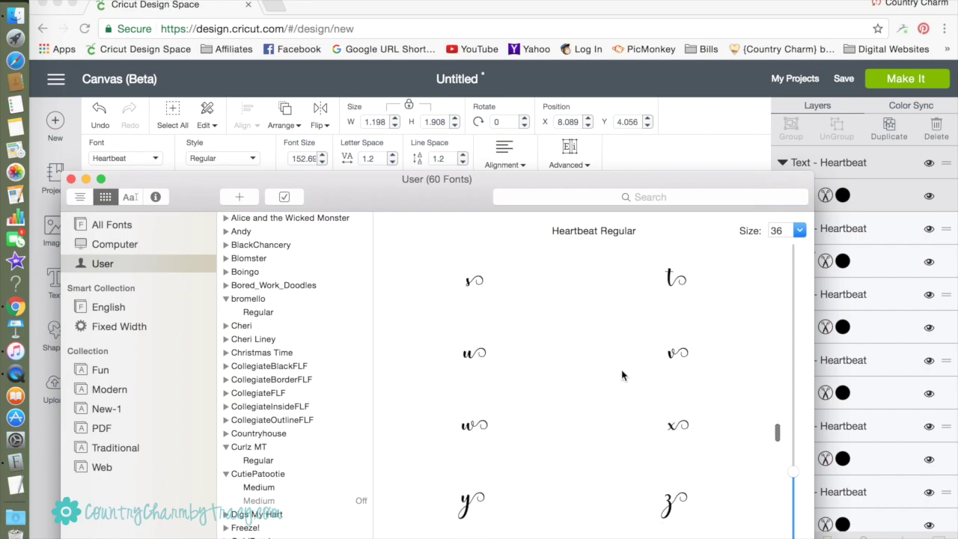
scroll(622, 374, "down", 8)
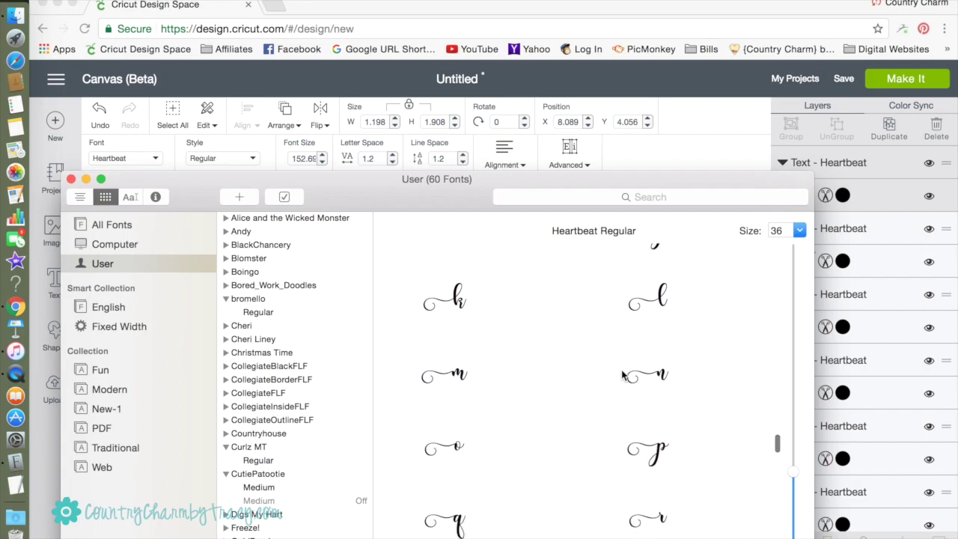
scroll(621, 374, "down", 8)
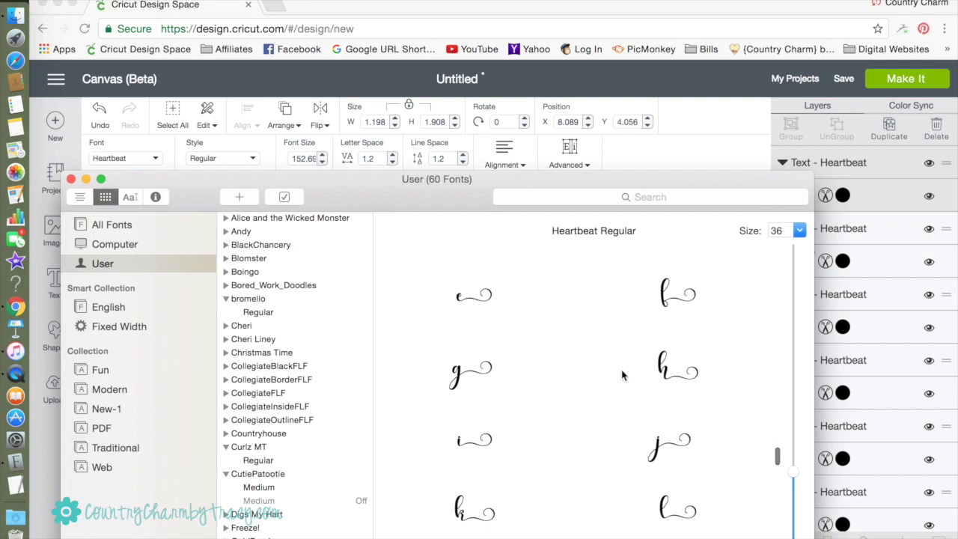
scroll(622, 374, "down", 7)
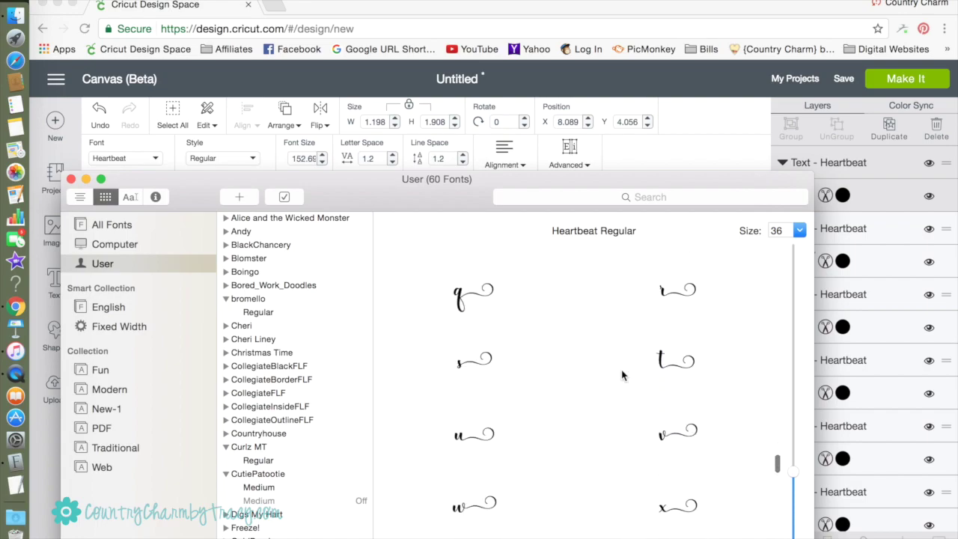
scroll(622, 374, "down", 6)
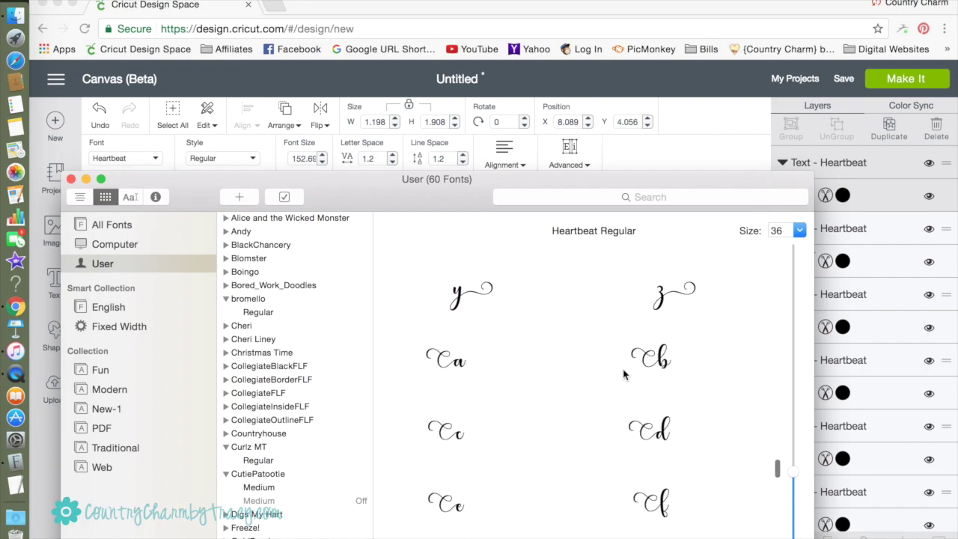
scroll(622, 374, "down", 6)
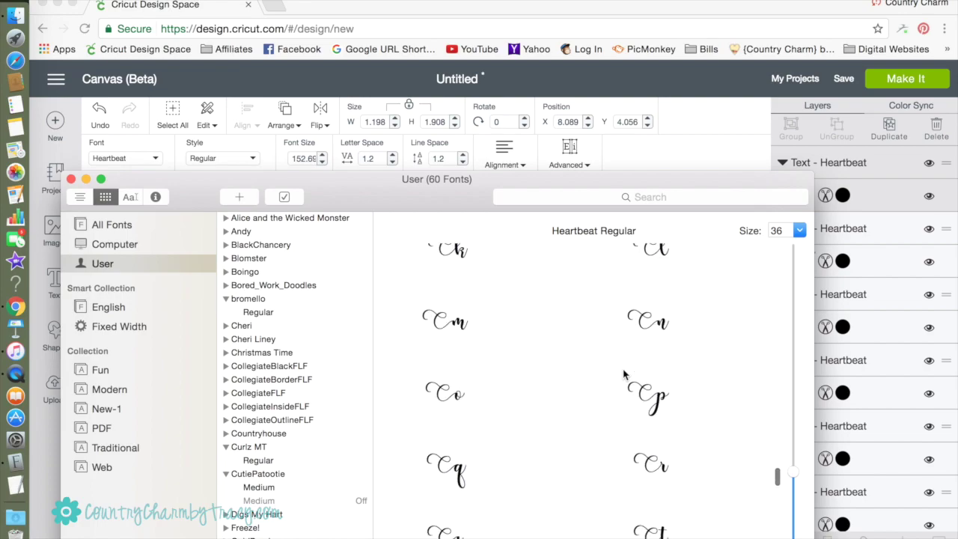
scroll(623, 374, "down", 6)
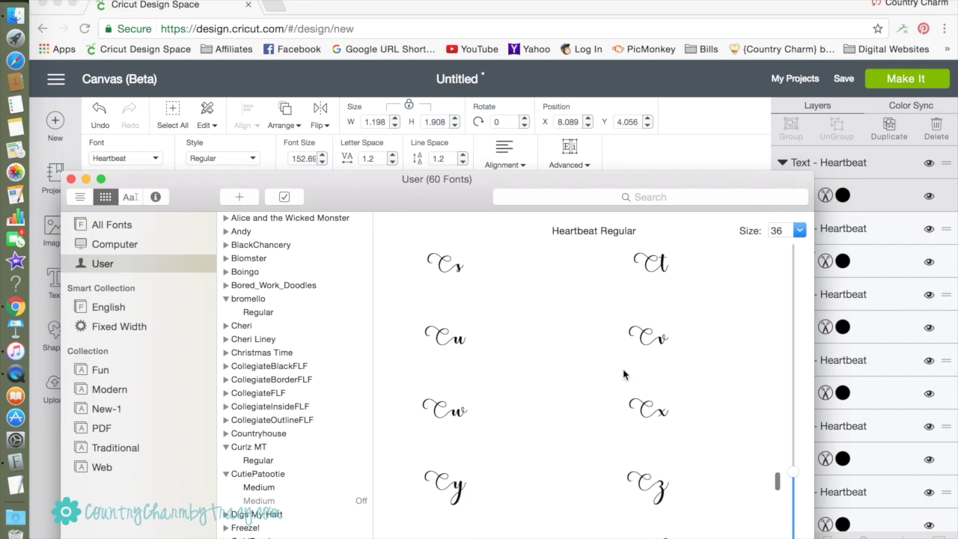
scroll(623, 375, "down", 8)
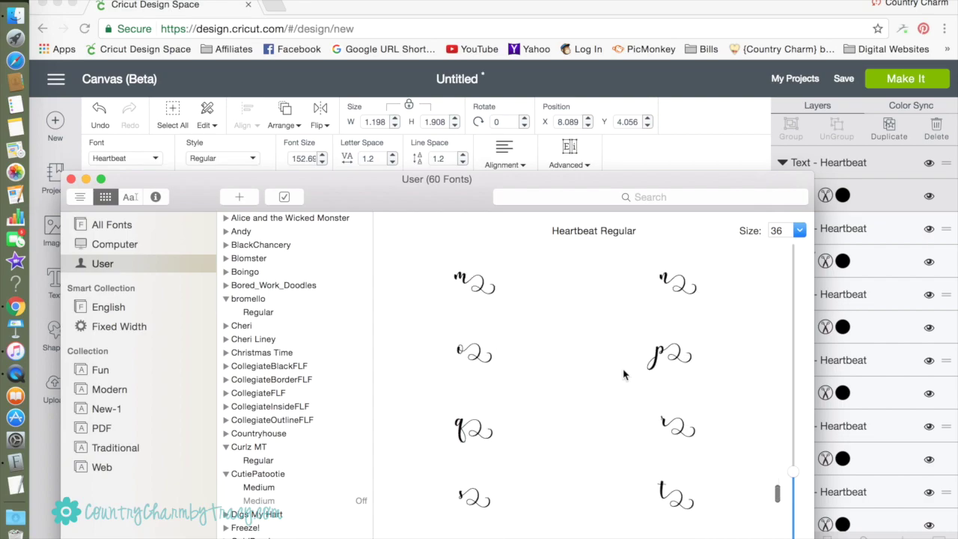
scroll(623, 374, "down", 2)
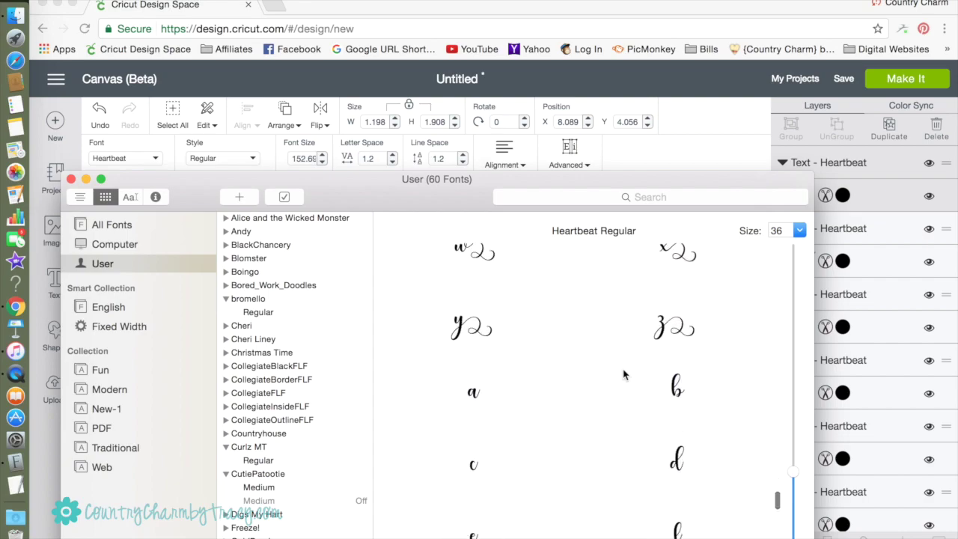
scroll(623, 375, "up", 10)
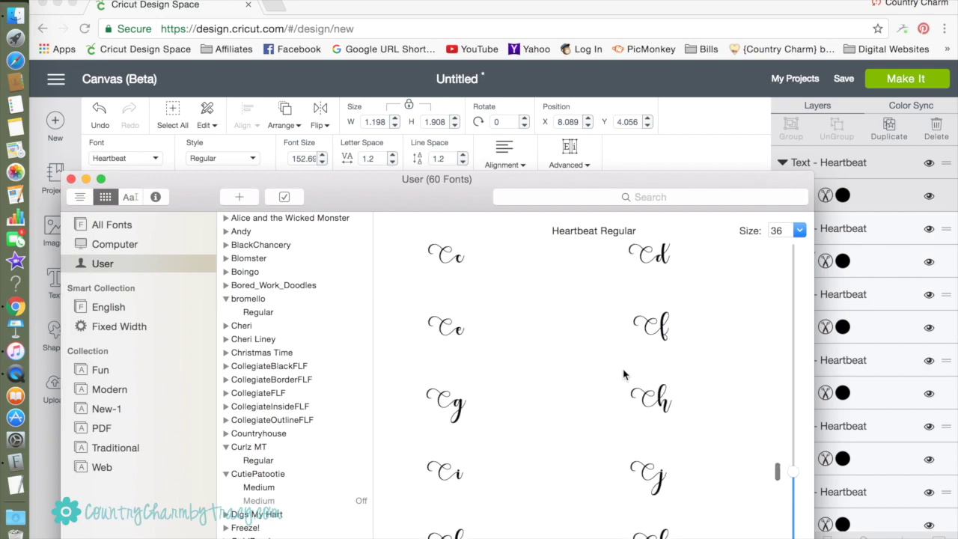
scroll(623, 374, "down", 10)
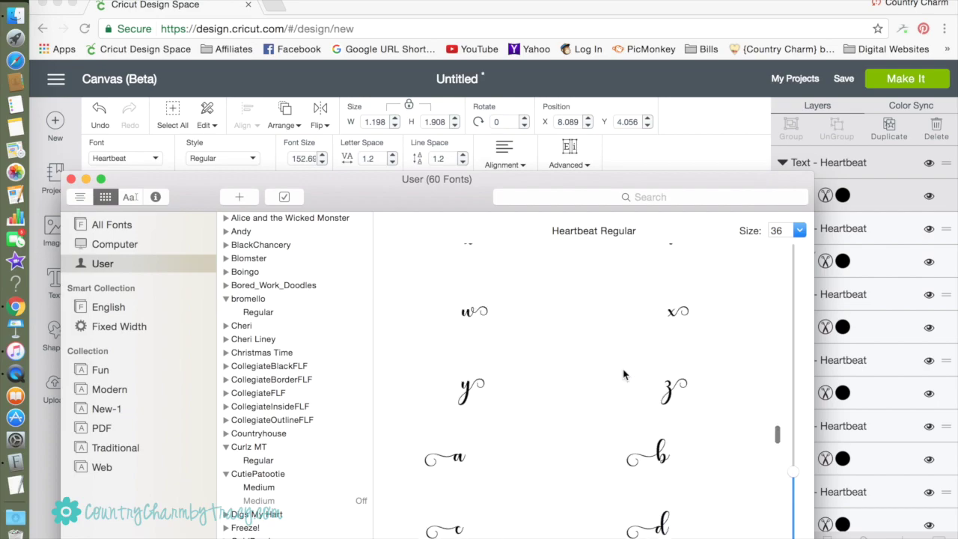
scroll(623, 374, "up", 8)
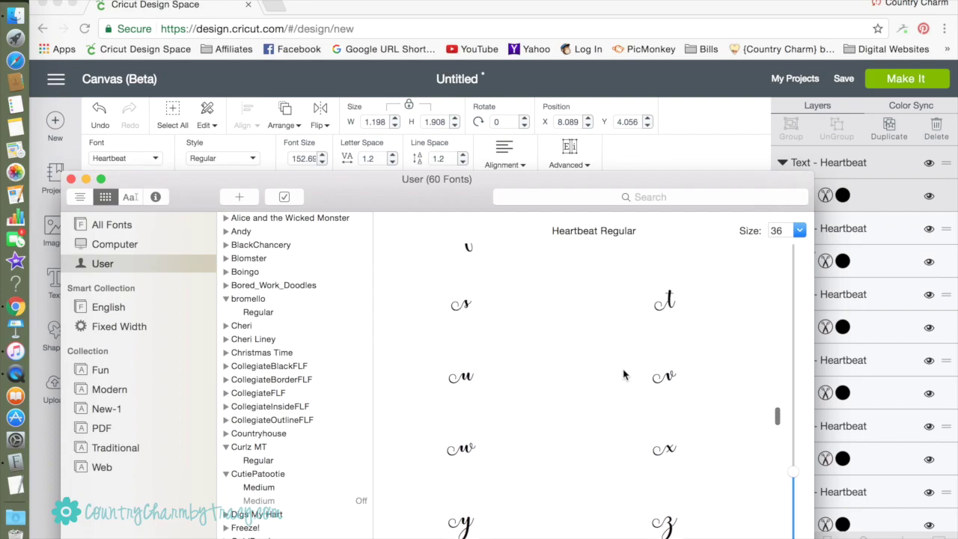
scroll(623, 374, "down", 8)
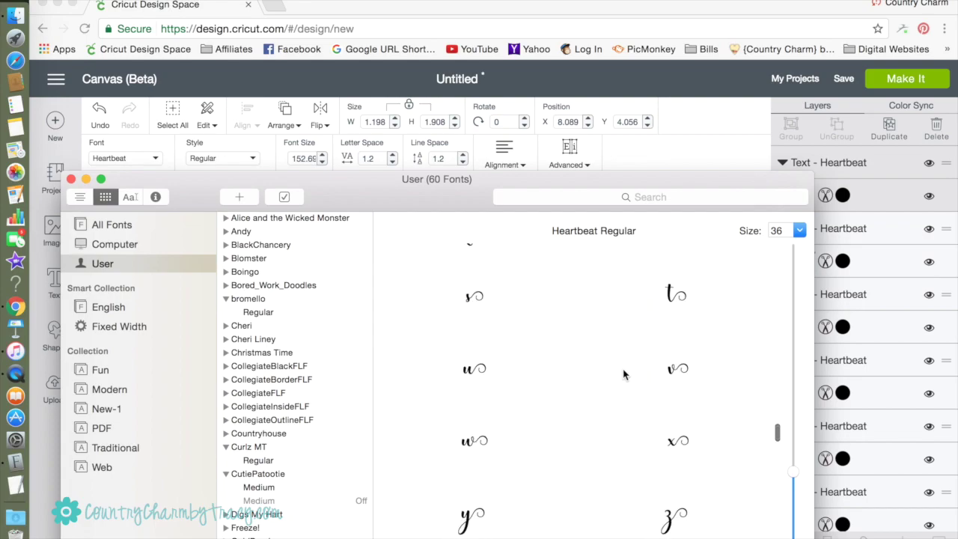
scroll(623, 374, "down", 5)
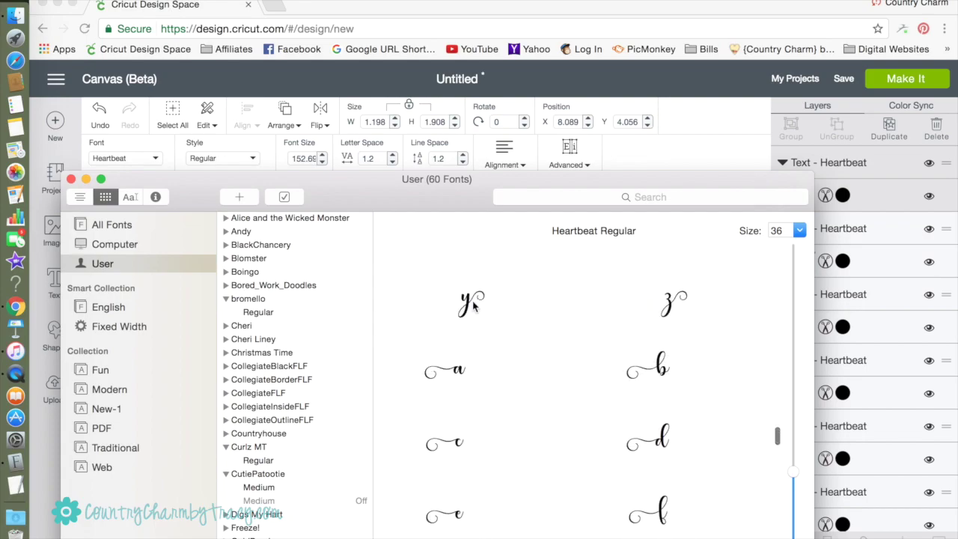
left_click(457, 370)
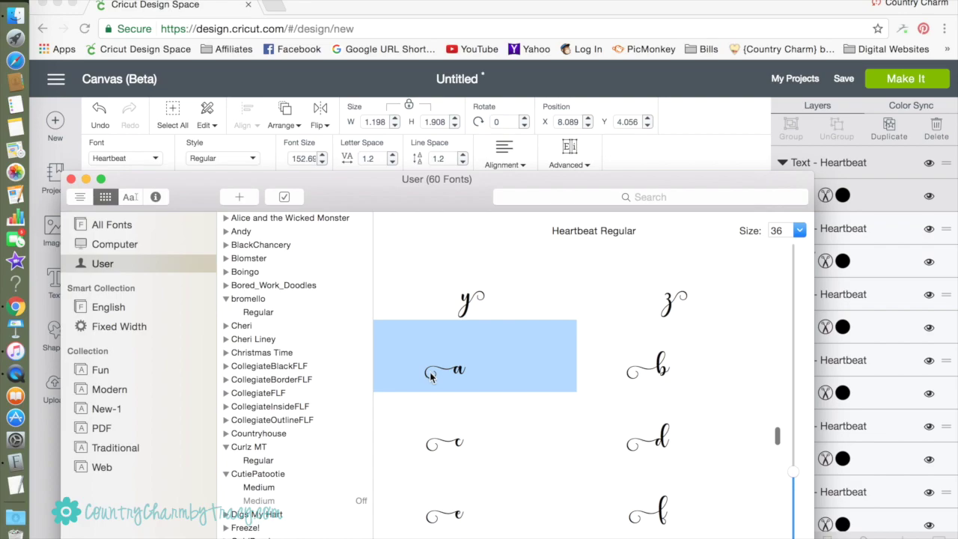
left_click(465, 303)
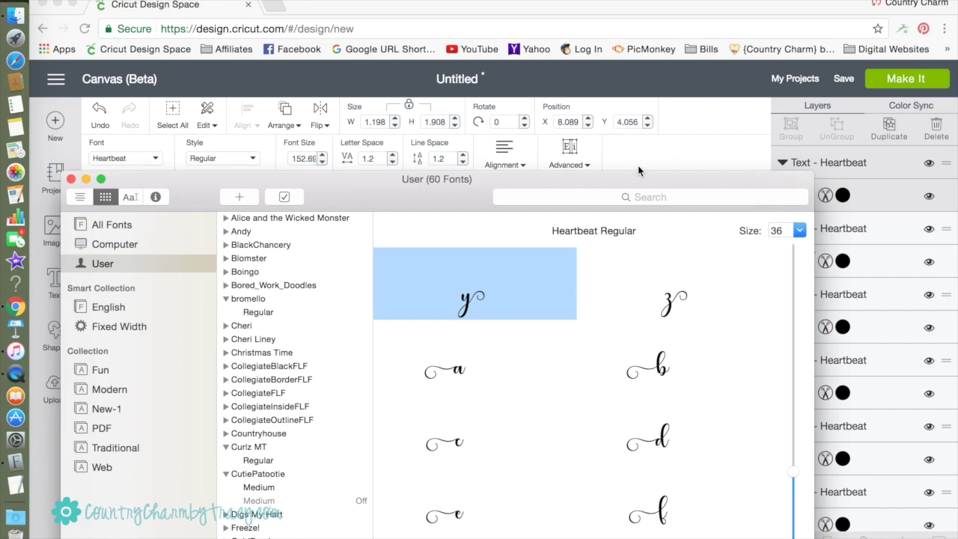
left_click(711, 124)
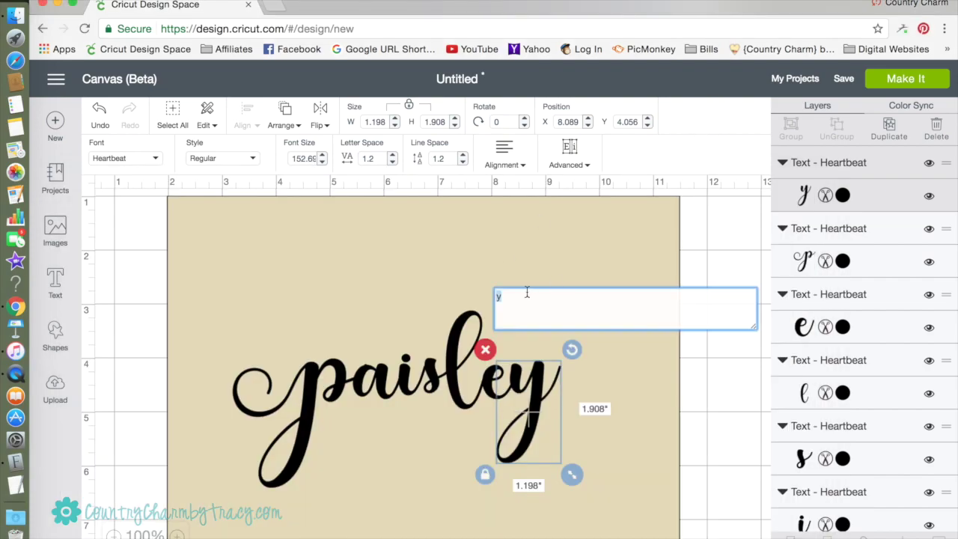
Paste the swash y glyph over paisley's y and nudge it slightly up and right
key("super+a")
type("□")
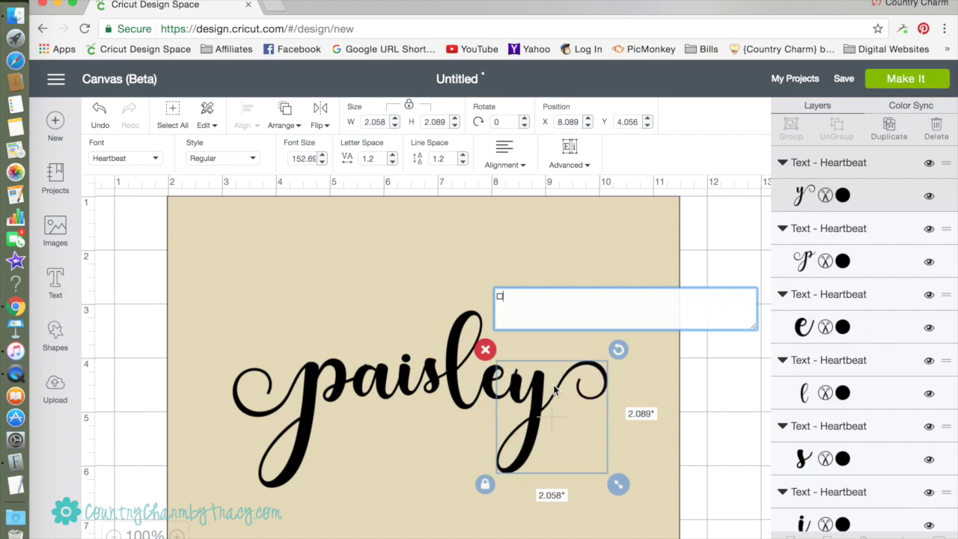
left_click_drag(540, 390, 546, 385)
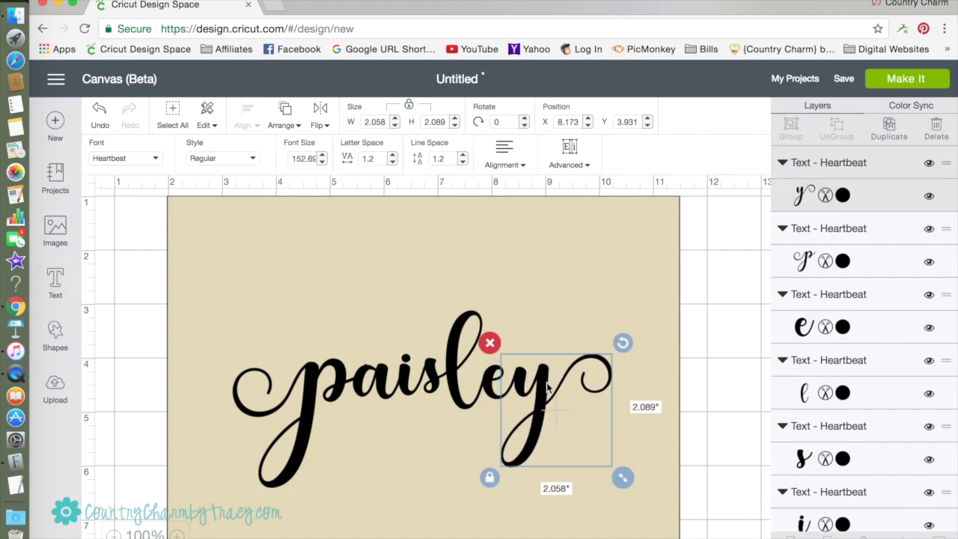
left_click(614, 419)
Open the l letter for editing and close it without changes
scroll(602, 476, "up", 1)
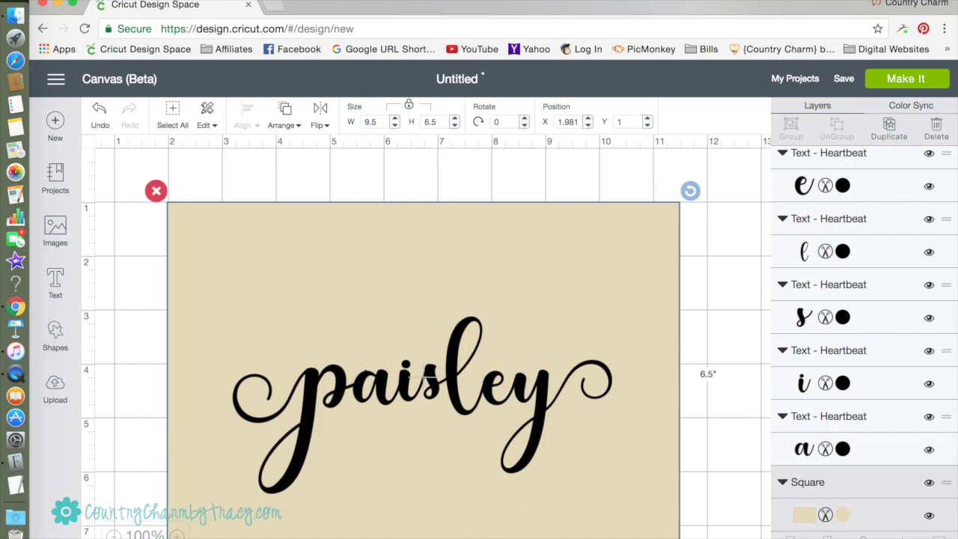
double_click(458, 380)
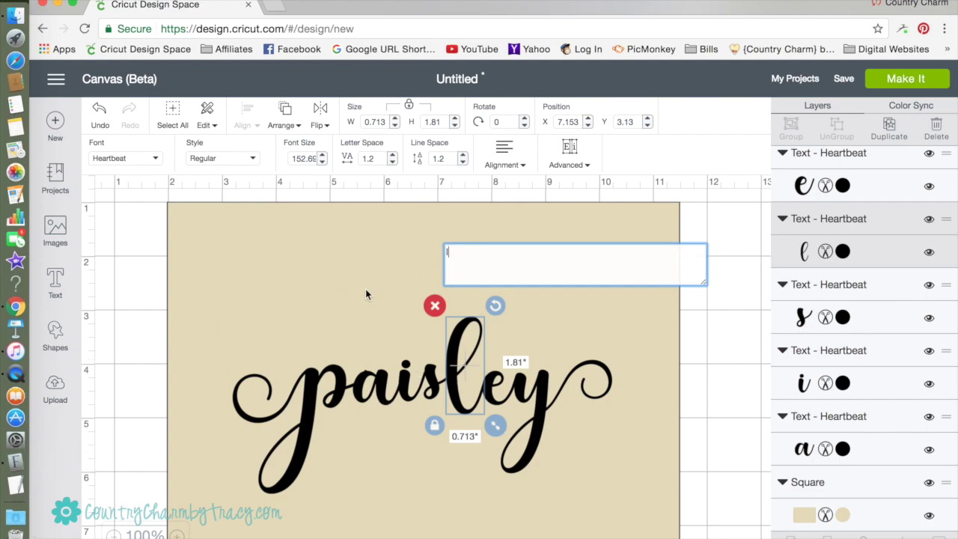
left_click(567, 305)
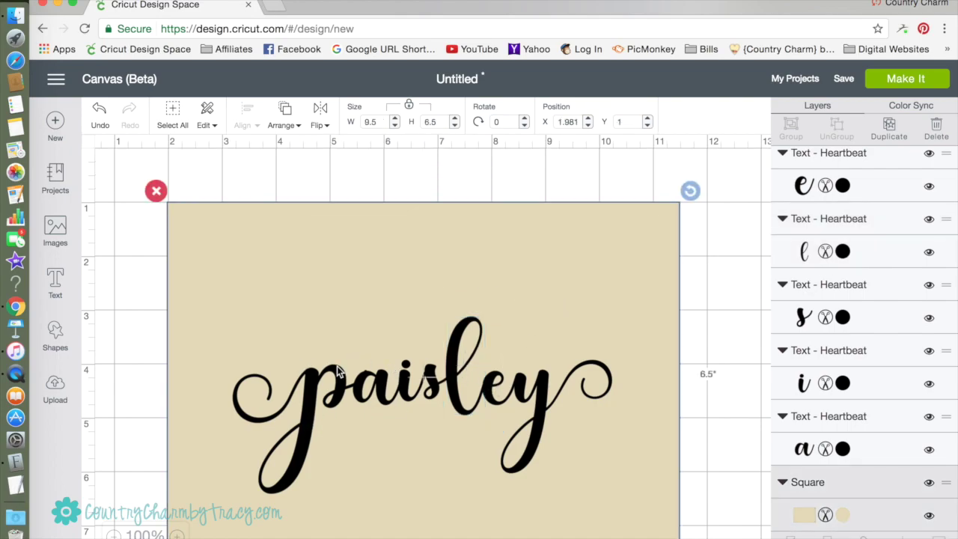
Select all seven letters of paisley (p, a, i, s, l, e, y) and group them
left_click(310, 397)
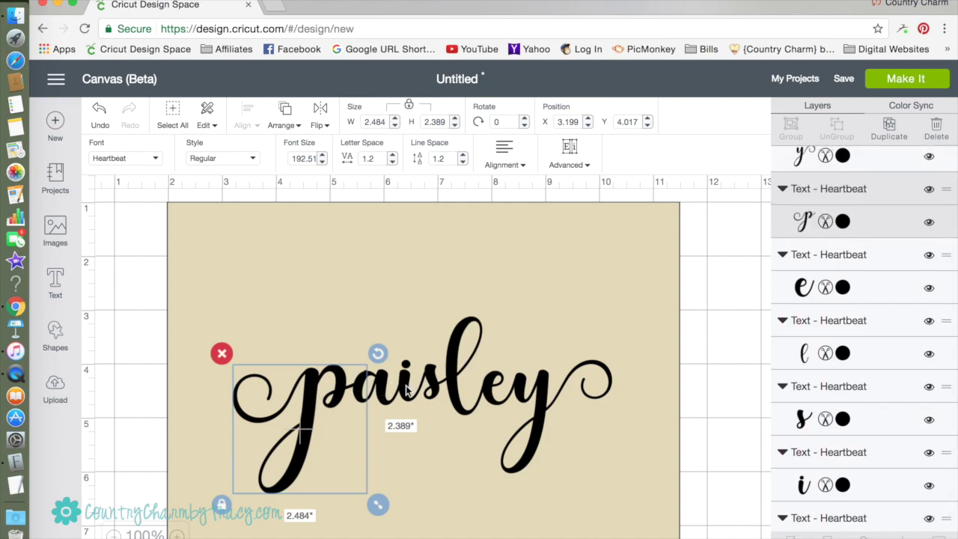
left_click(380, 390, "shift")
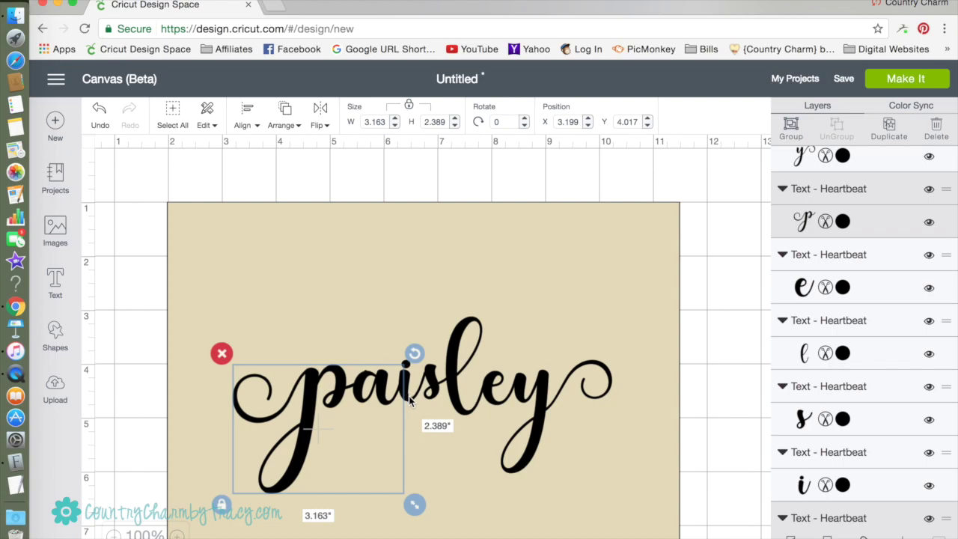
left_click(409, 396, "shift")
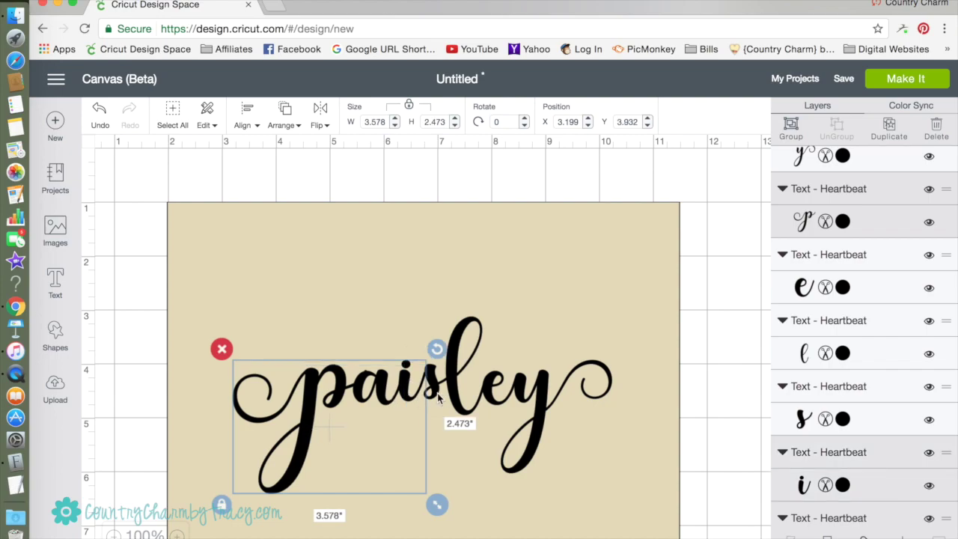
left_click(438, 399, "shift")
left_click(464, 398, "shift")
left_click(496, 395, "shift")
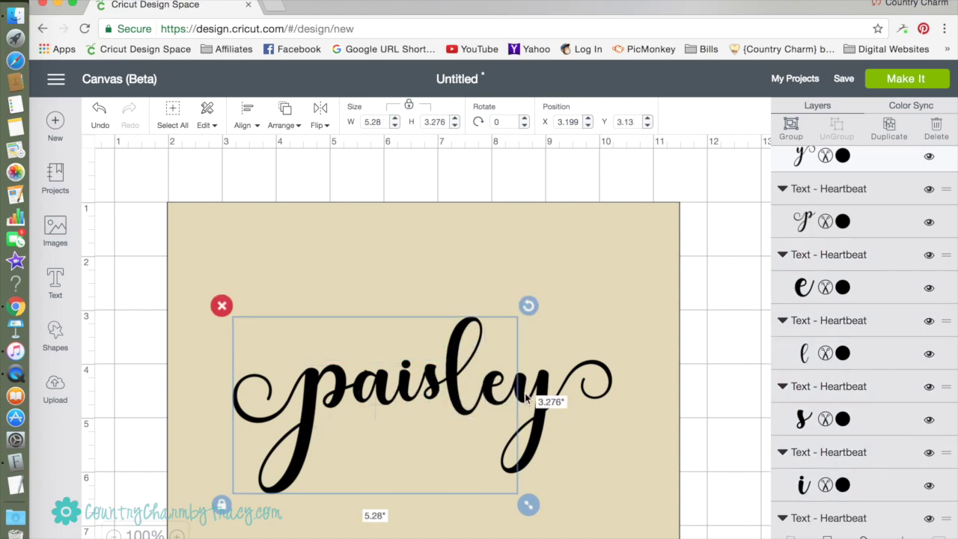
left_click(545, 382, "shift")
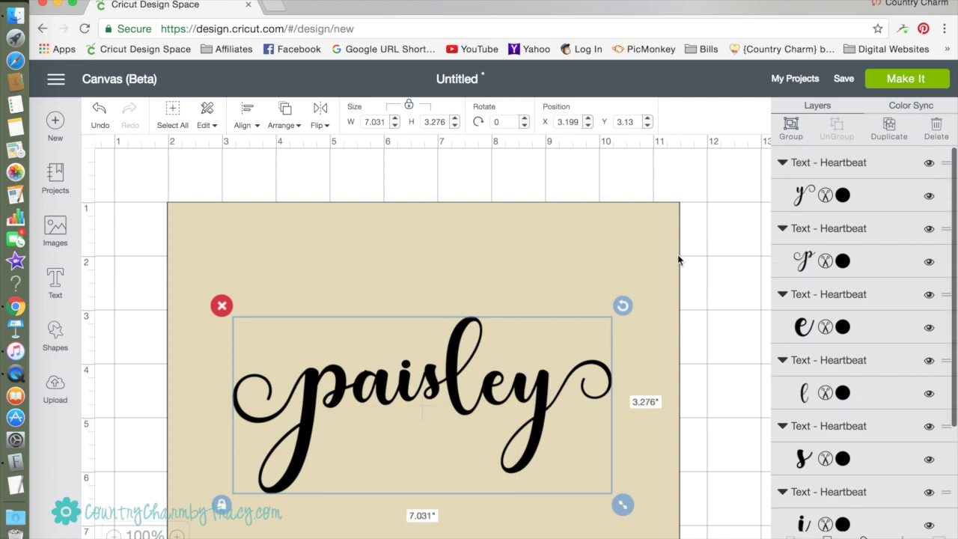
left_click(790, 125)
Move the paisley group higher up the mat and start a new text object
left_click_drag(517, 385, 525, 319)
left_click_drag(521, 318, 521, 318)
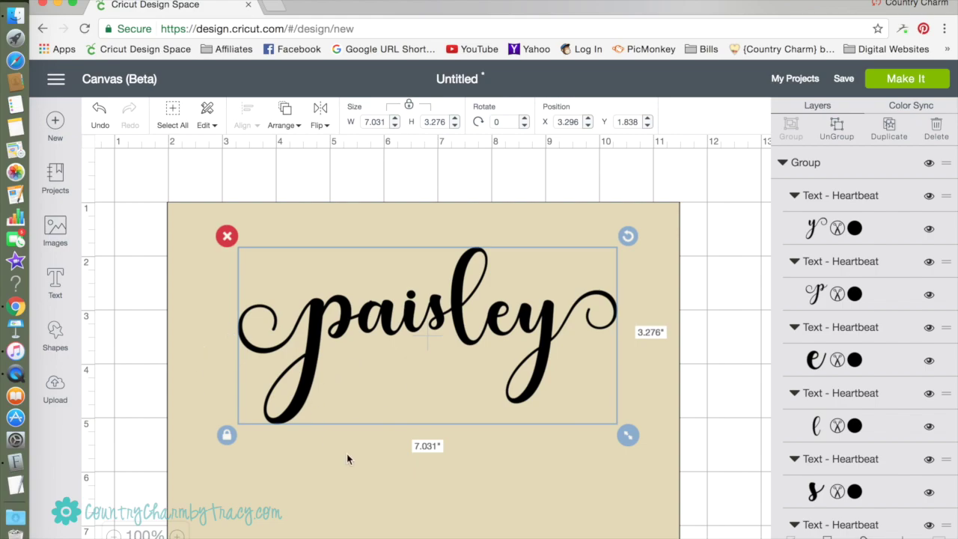
left_click(326, 433)
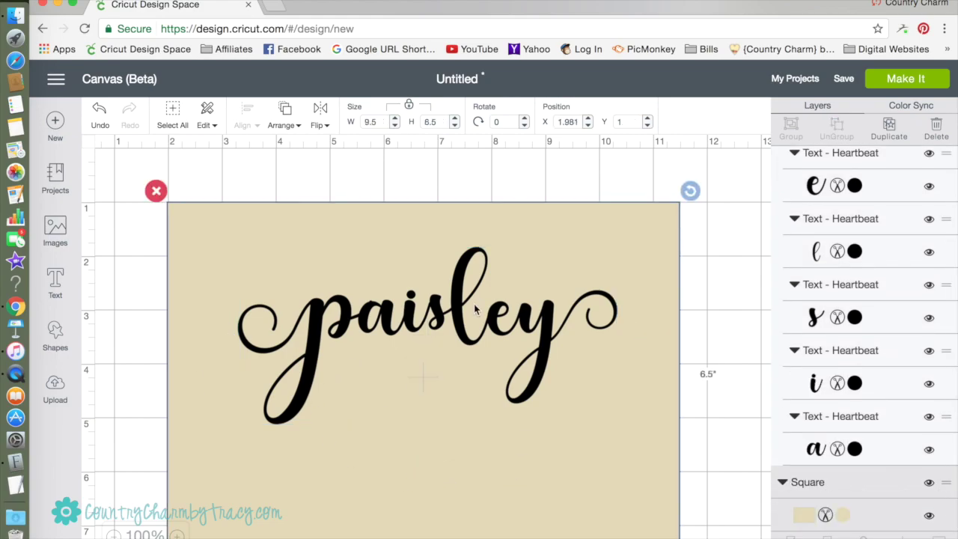
left_click(54, 285)
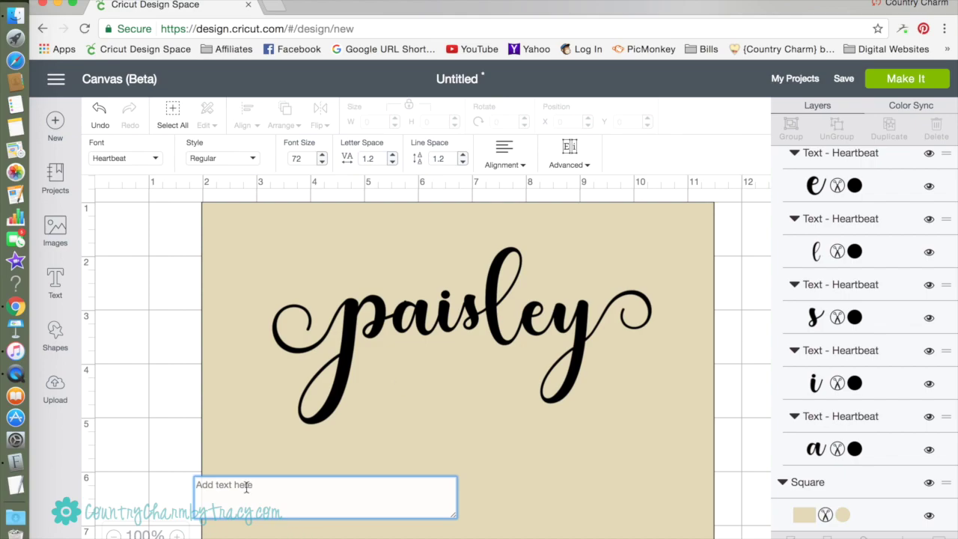
Type 'rae' and resize it to sit under paisley
type("rae")
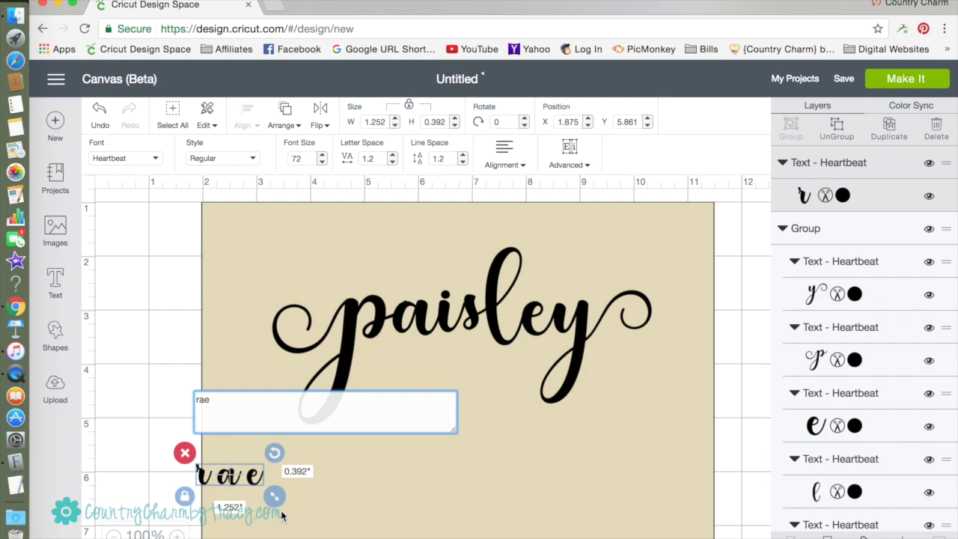
left_click_drag(274, 495, 424, 535)
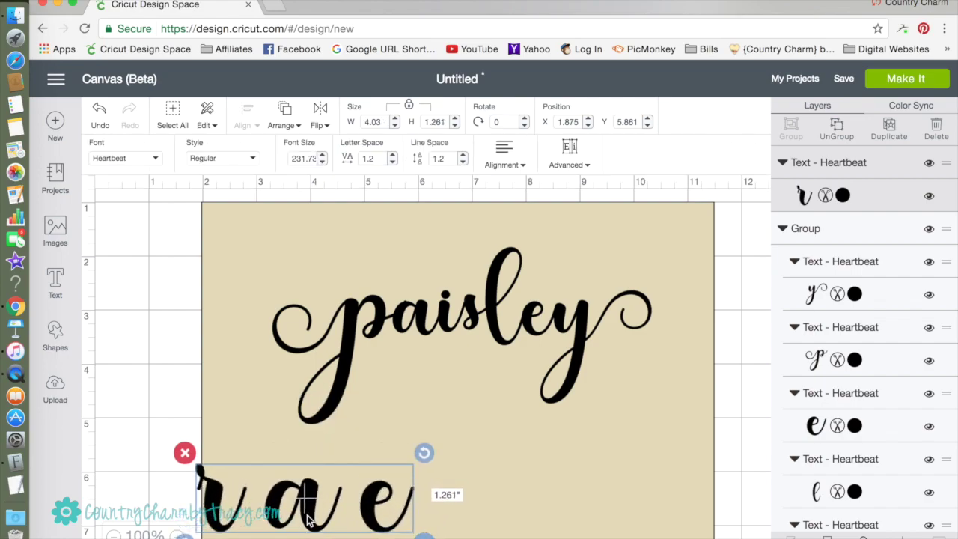
left_click_drag(326, 500, 460, 454)
left_click_drag(559, 500, 512, 484)
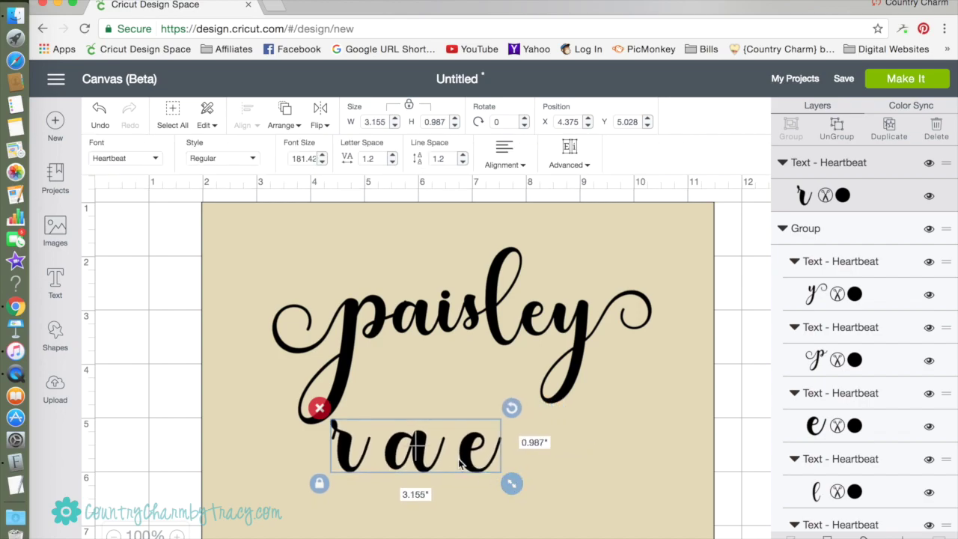
left_click_drag(469, 459, 512, 386)
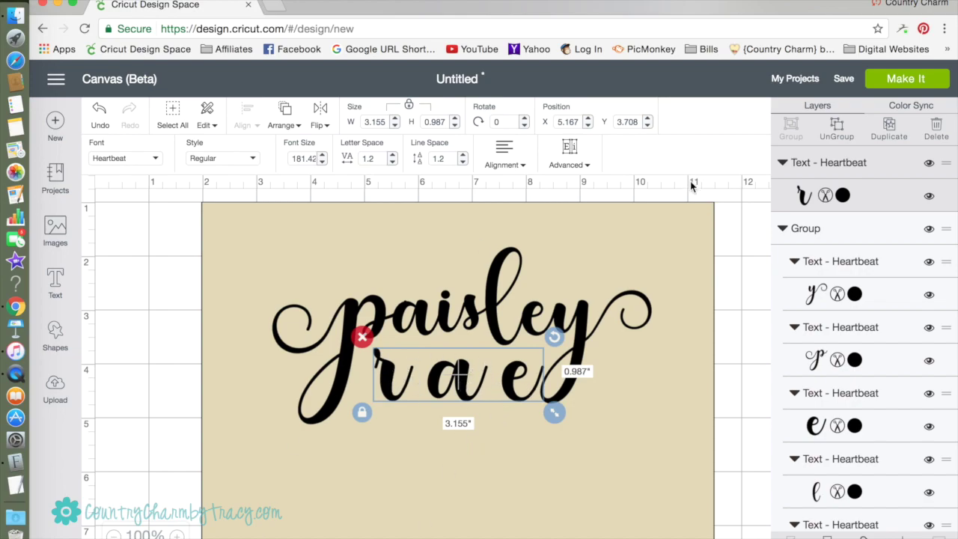
Ungroup rae into separate letters, respace the a, and open the r for editing
left_click(840, 131)
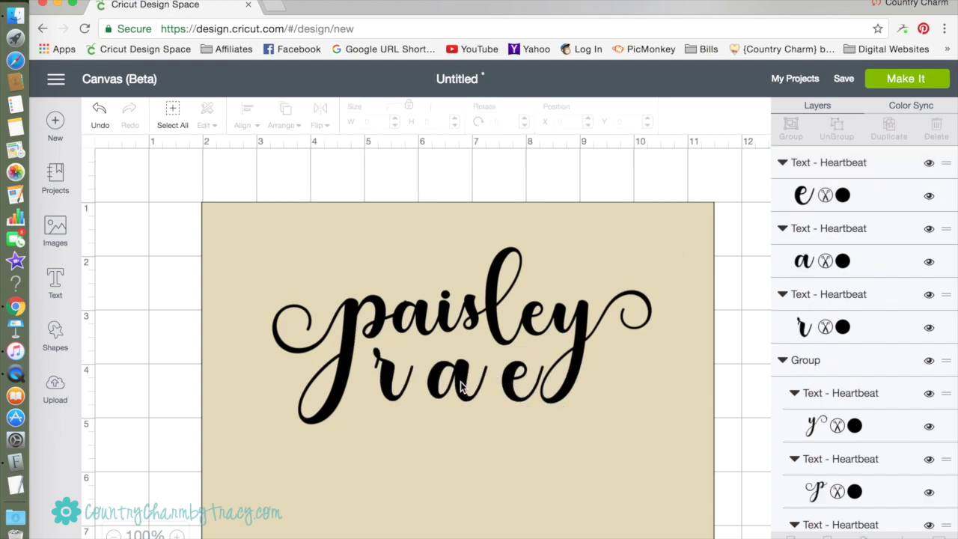
left_click_drag(461, 386, 494, 380)
double_click(380, 372)
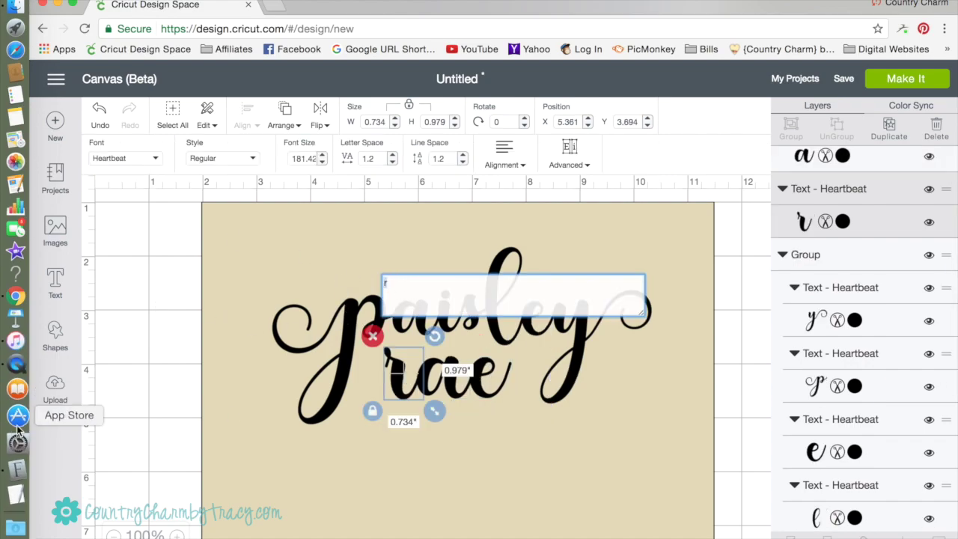
Browse Heartbeat Regular's glyphs in Font Book for the swash r, then return to the Cricut canvas
left_click(19, 470)
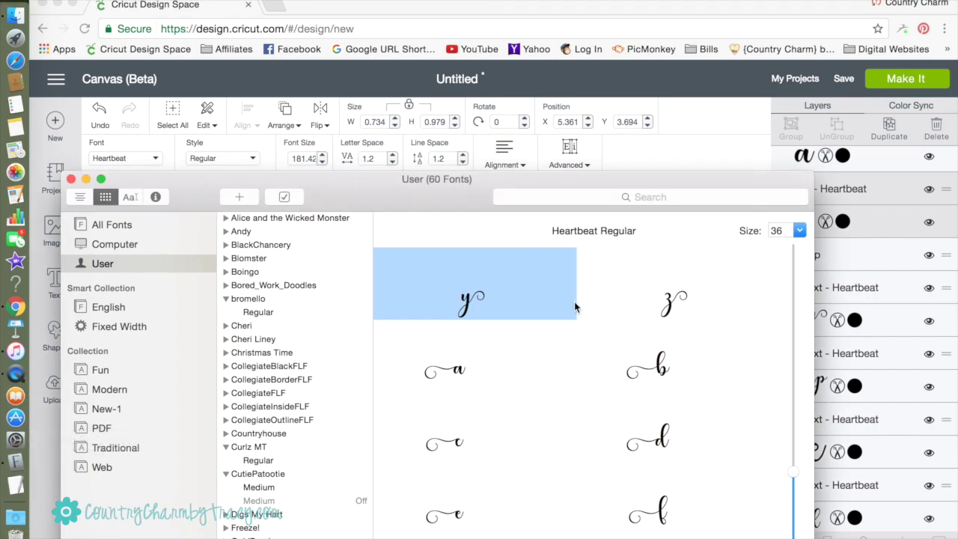
scroll(574, 306, "down", 10)
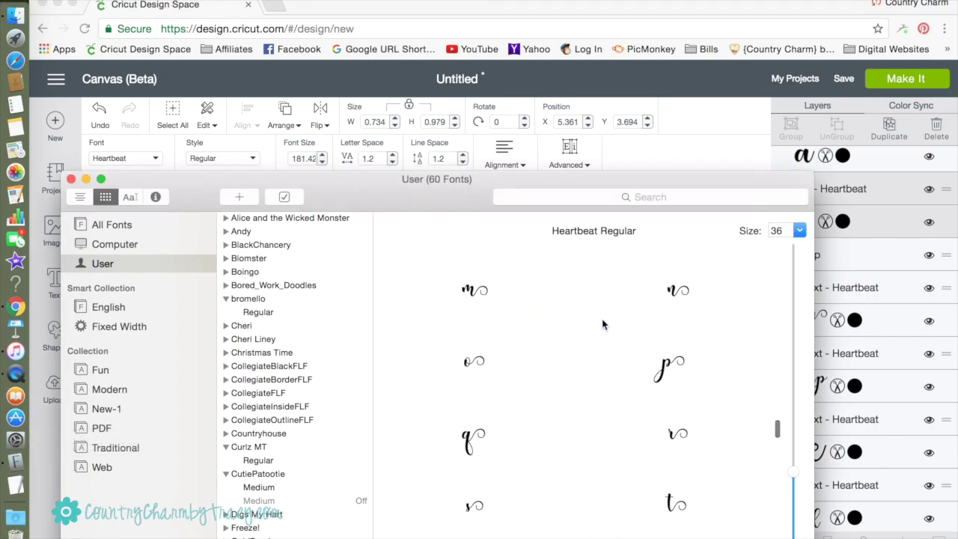
scroll(603, 324, "up", 3)
scroll(603, 324, "down", 3)
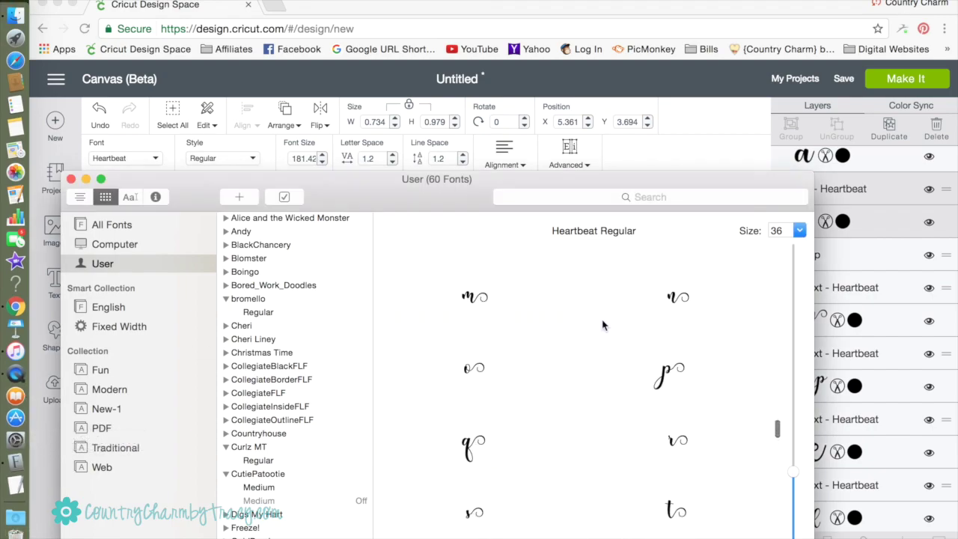
scroll(603, 324, "down", 3)
scroll(692, 351, "up", 4)
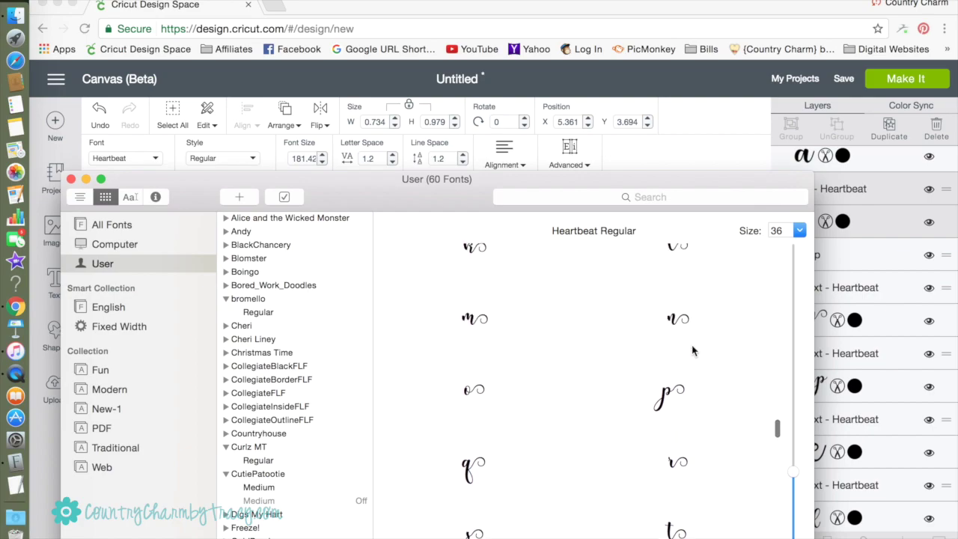
scroll(692, 350, "up", 15)
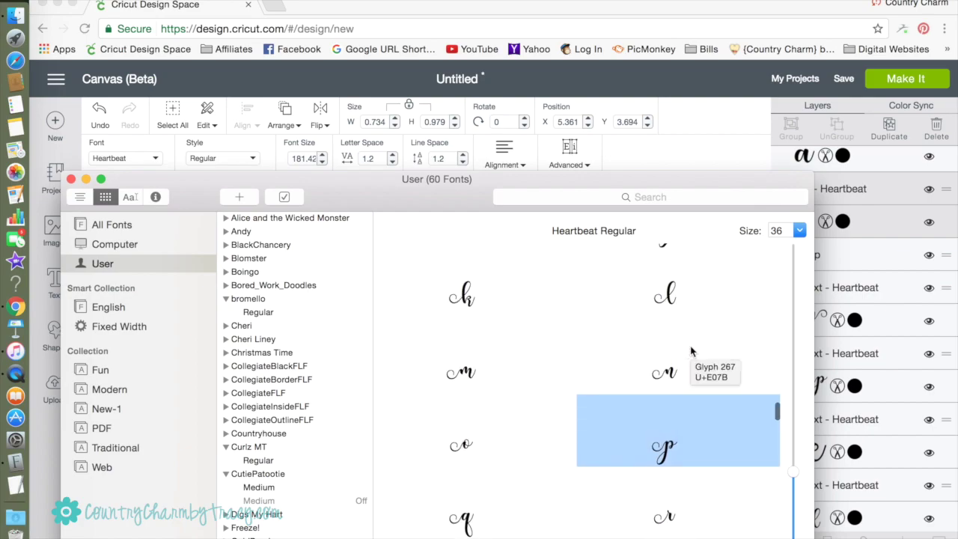
scroll(690, 350, "down", 4)
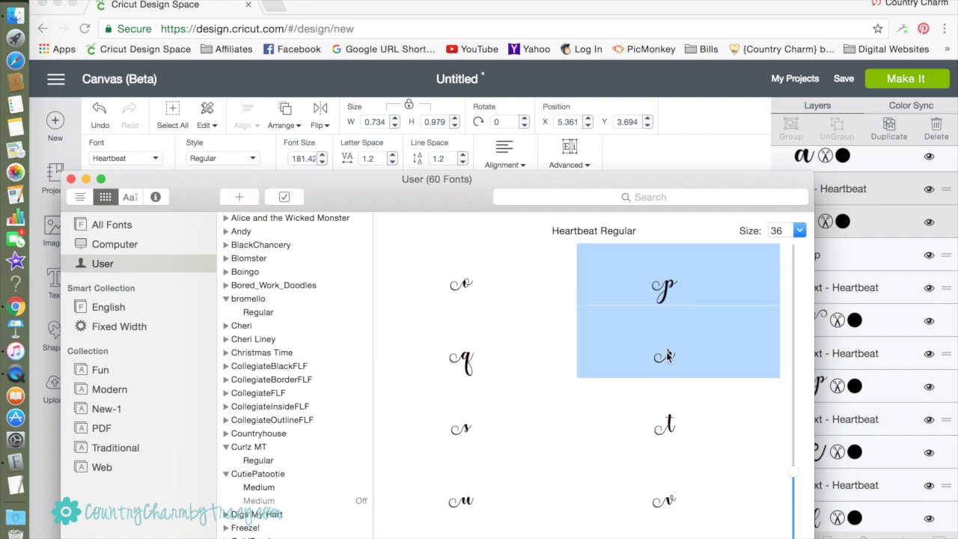
scroll(530, 310, "up", 1)
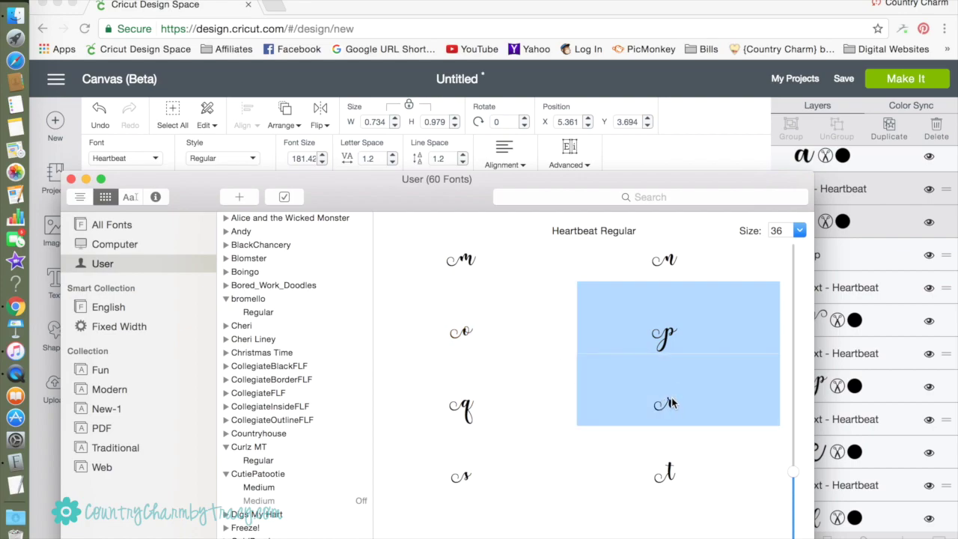
left_click(722, 127)
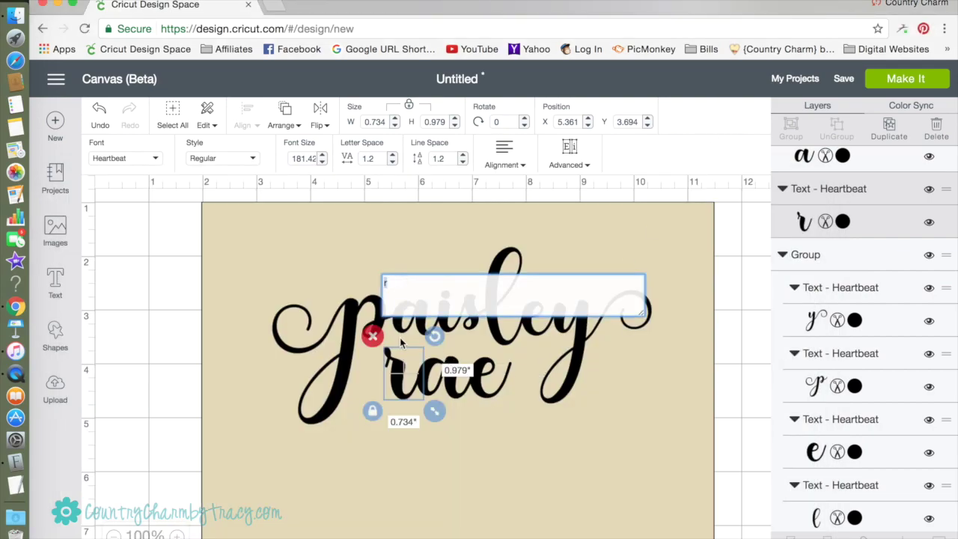
Paste the swash r over rae's r and nudge the a left
key("super+v")
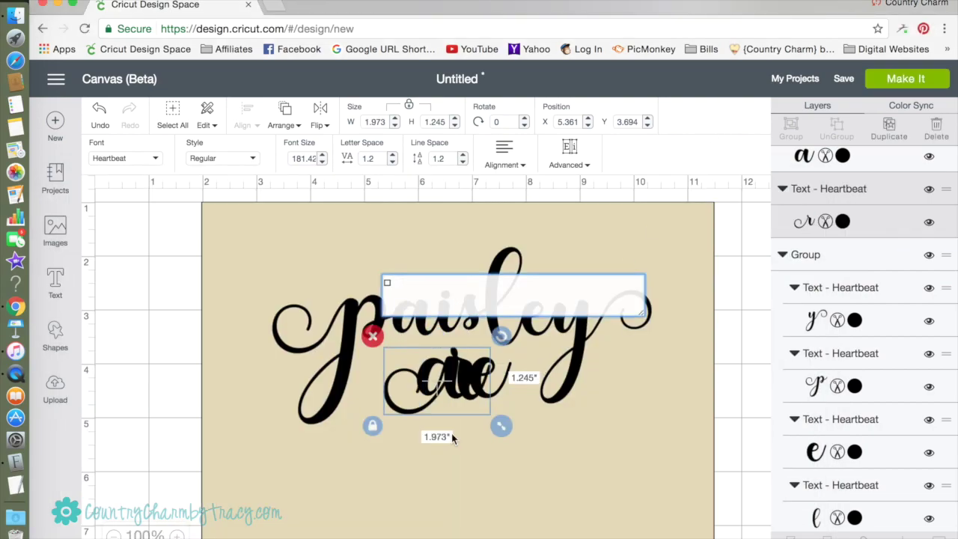
left_click(496, 470)
left_click(479, 378)
key("Left")
key("Left")
key("Left")
key("Left")
key("Left")
key("Left")
key("Left")
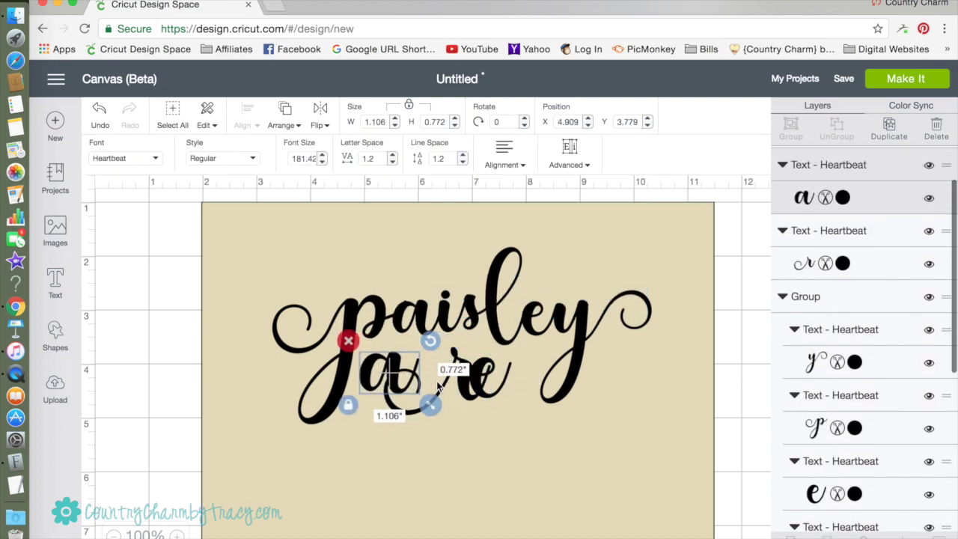
Arrange the swash r in front of 'ae' so rae sits under paisley
left_click(490, 389)
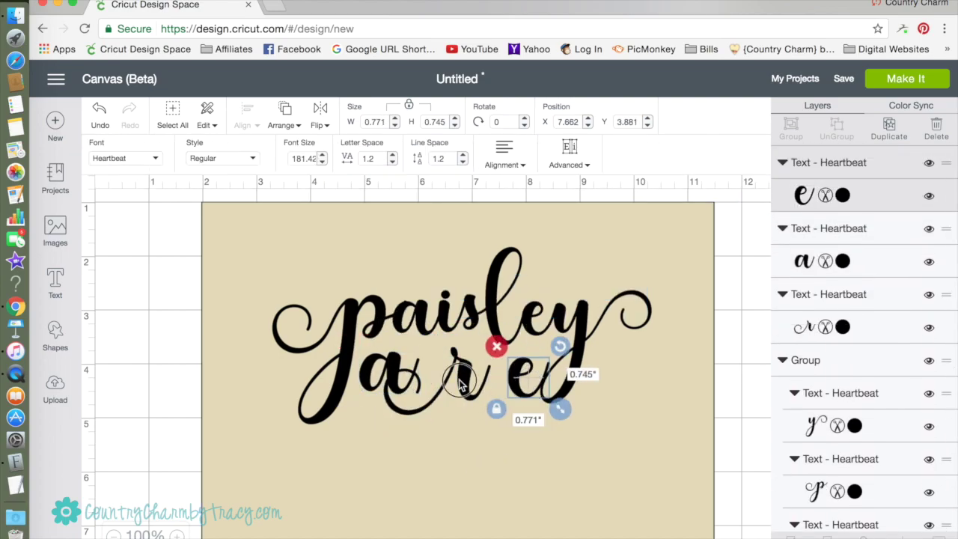
left_click_drag(459, 385, 453, 434)
left_click_drag(401, 374, 483, 378)
left_click_drag(458, 441, 436, 413)
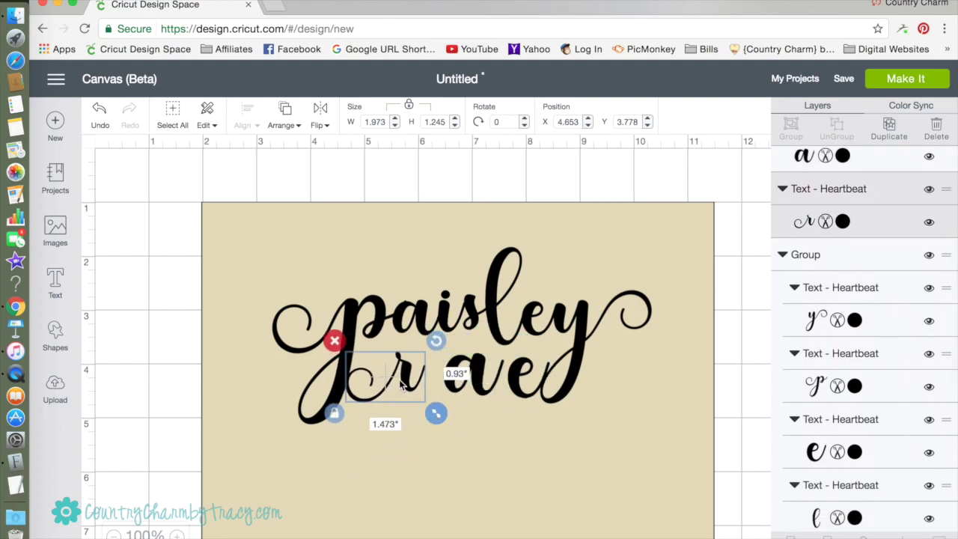
left_click_drag(404, 374, 411, 372)
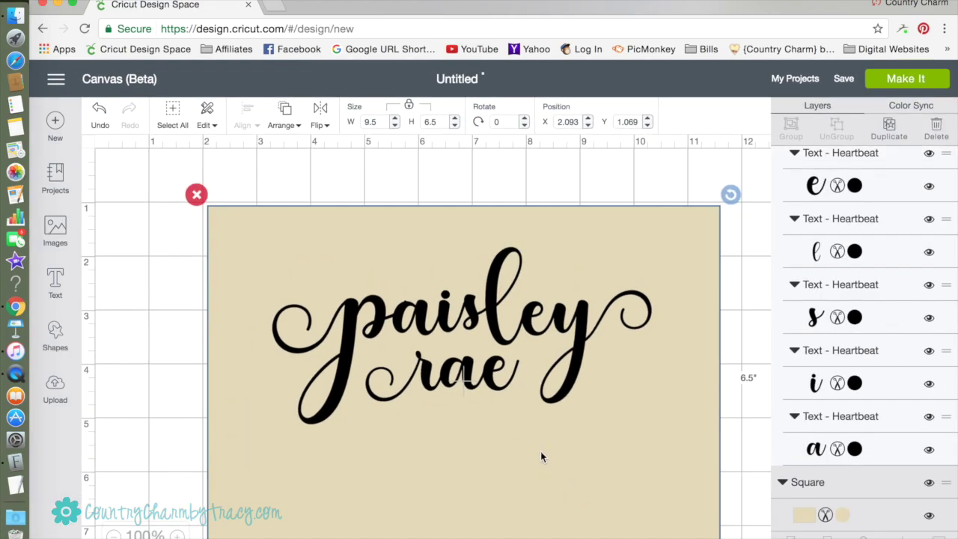
scroll(442, 363, "right", 1)
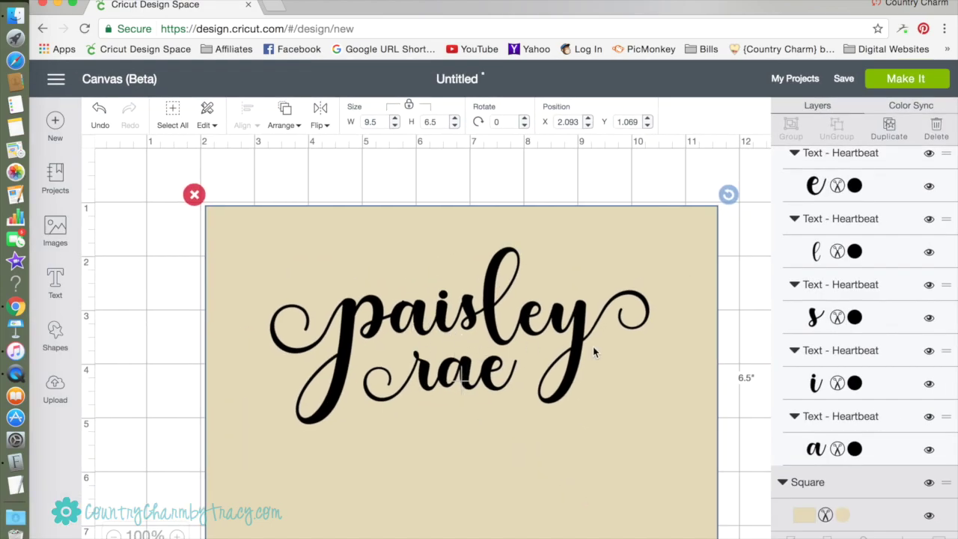
Group rae's r, a and e letters and move rae below paisley
left_click(576, 332)
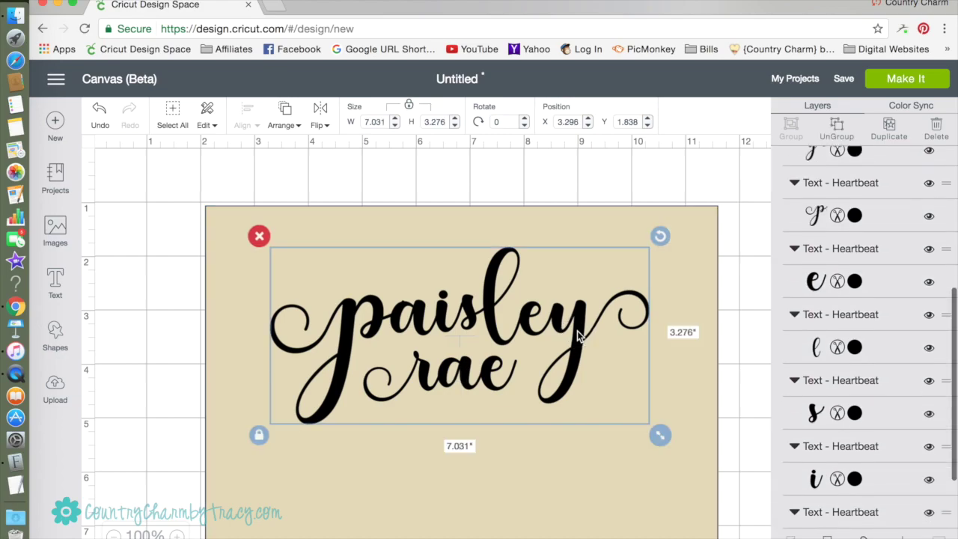
left_click(481, 437)
left_click(424, 378)
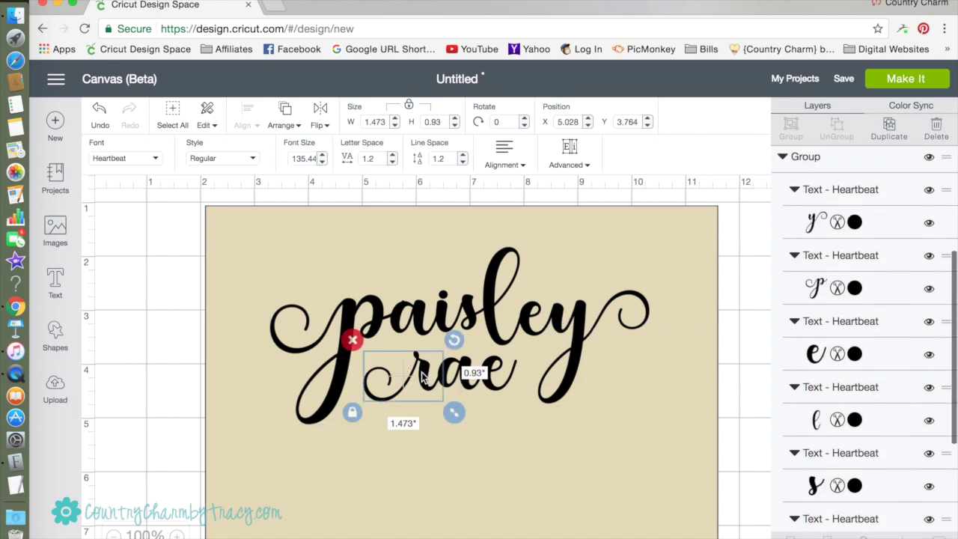
left_click(465, 377, "shift")
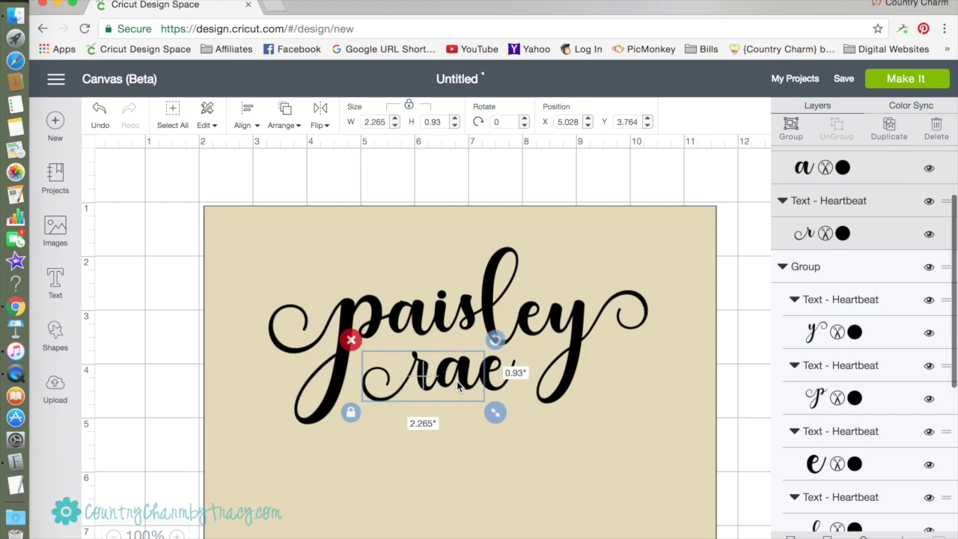
left_click(502, 385, "shift")
left_click(791, 128)
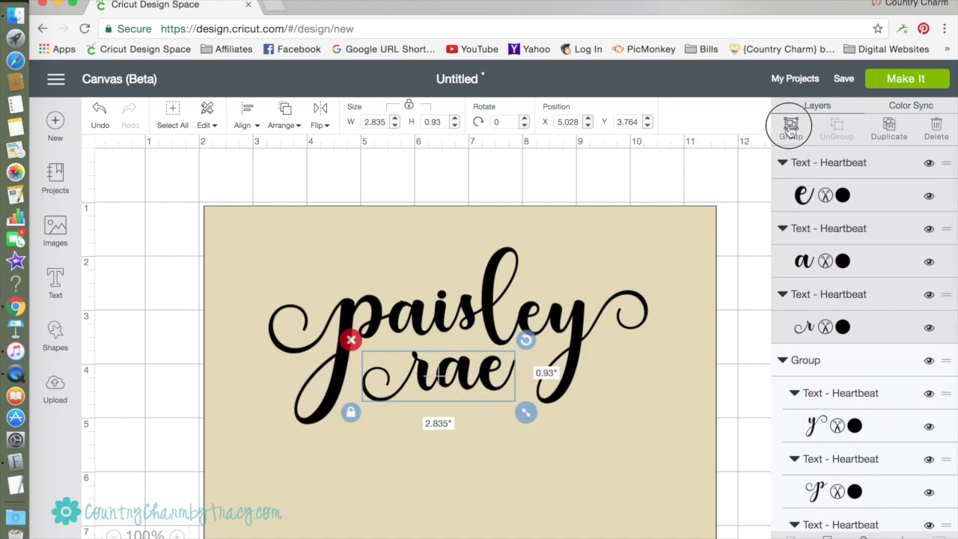
left_click_drag(473, 381, 473, 476)
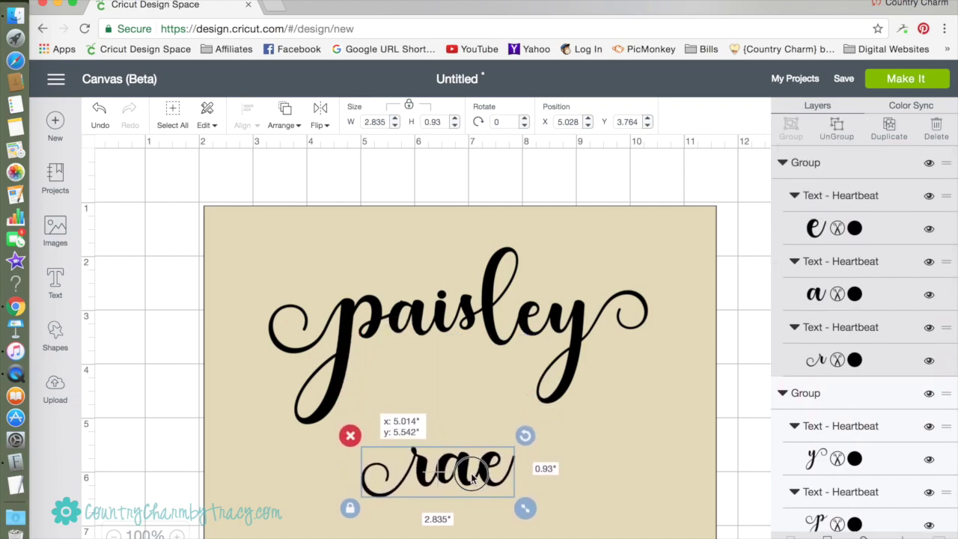
Resize paisley to 8.712 inches wide and shift the tan background square left
left_click(558, 374)
left_click_drag(658, 435, 771, 518)
left_click_drag(614, 370, 571, 337)
left_click(643, 365)
left_click_drag(710, 475, 683, 463)
left_click_drag(534, 346, 586, 331)
left_click(730, 413)
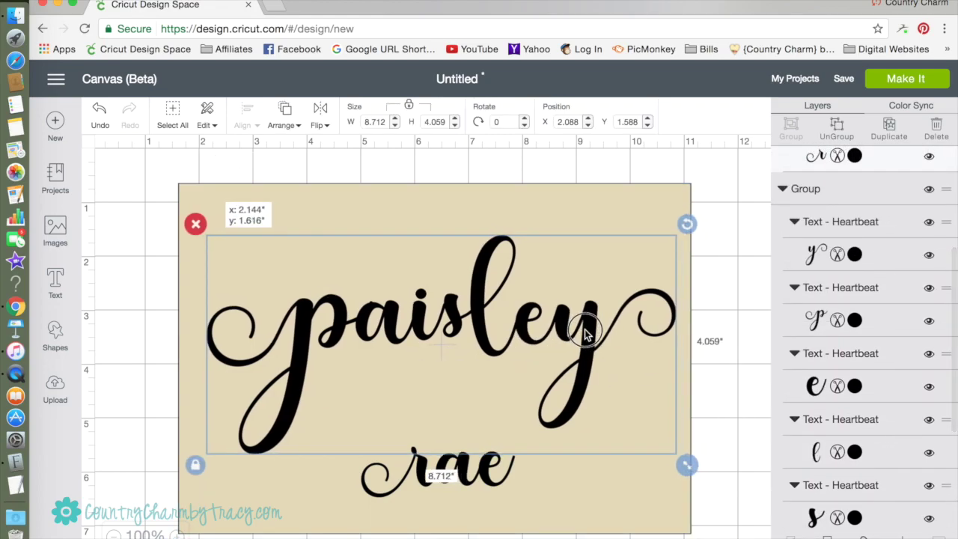
Enlarge rae to 3.335 inches wide and tuck it under paisley
left_click(498, 482)
left_click_drag(526, 507, 554, 515)
left_click_drag(496, 490, 461, 408)
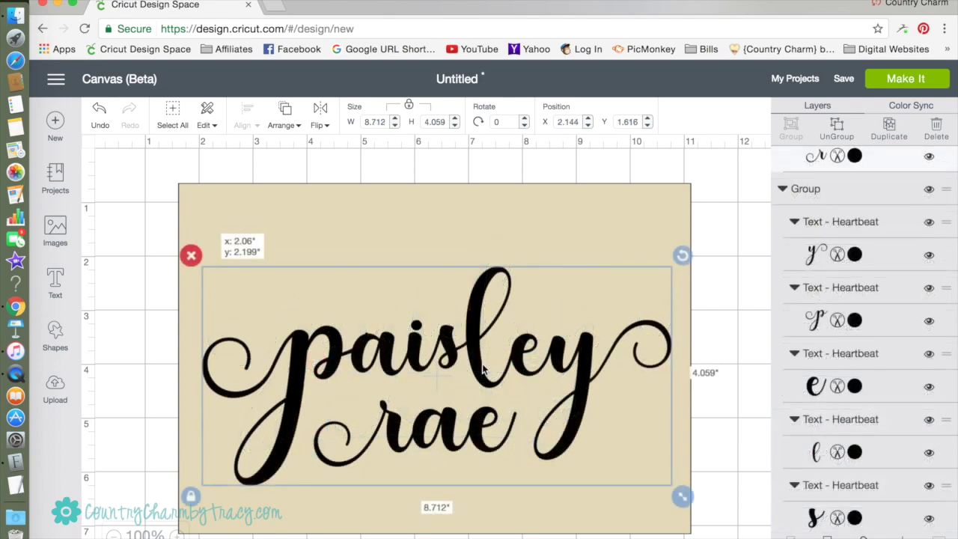
left_click(380, 202)
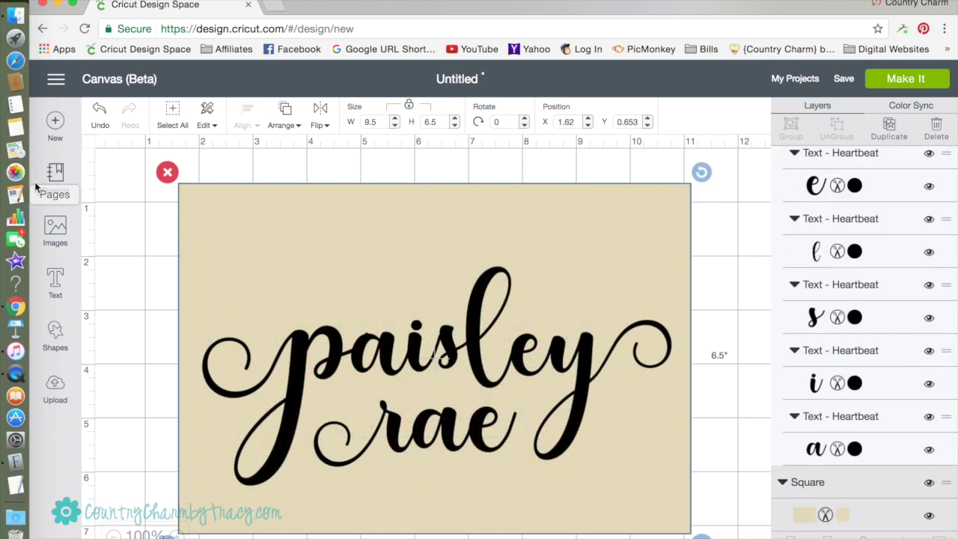
Search the image library for 'tiara' and view details of the pink Tiara from Birthday Cakes
left_click(55, 228)
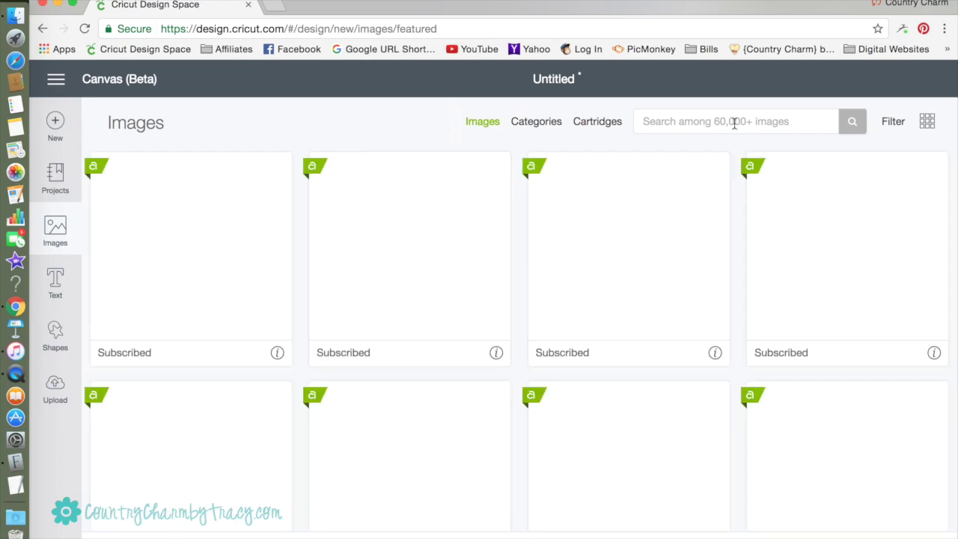
left_click(733, 125)
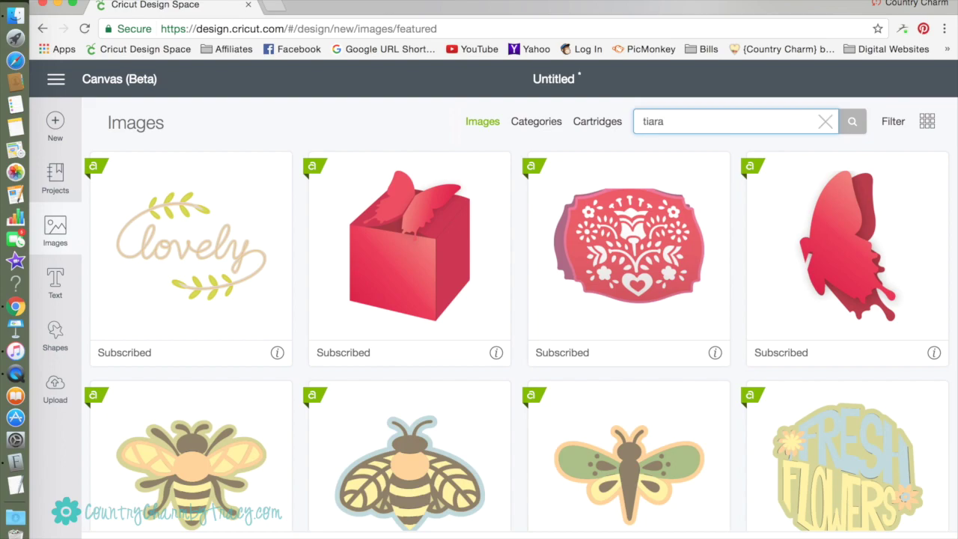
type("tiara")
key("Return")
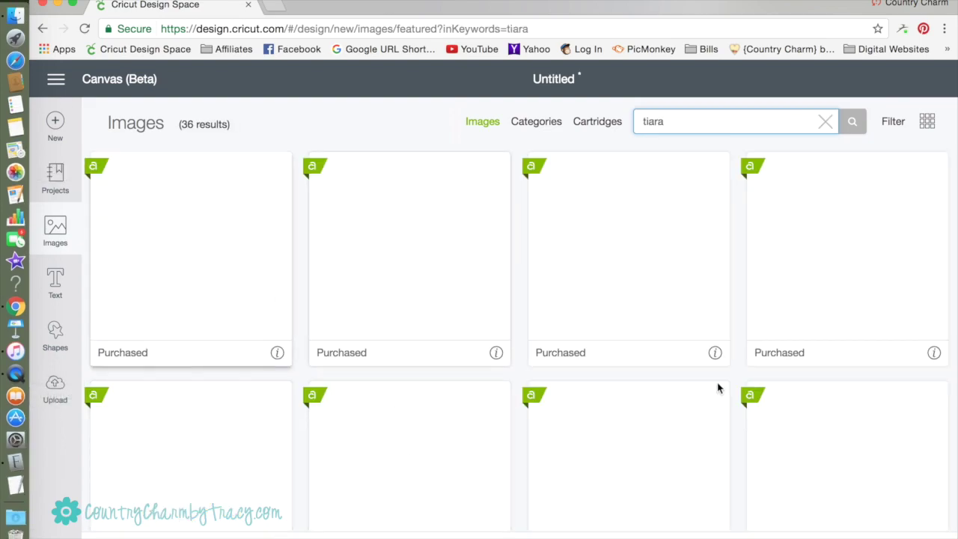
scroll(876, 317, "down", 2)
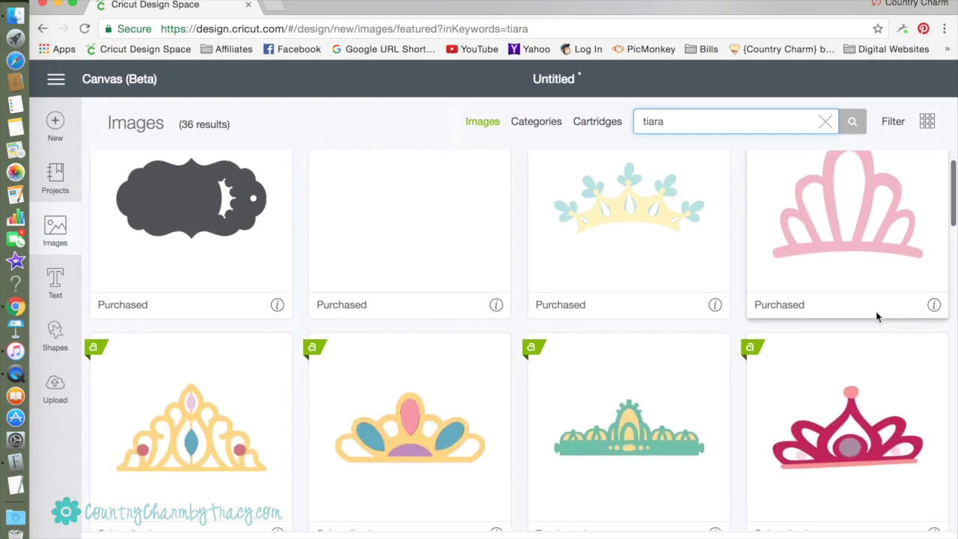
scroll(876, 316, "down", 1)
left_click(861, 216)
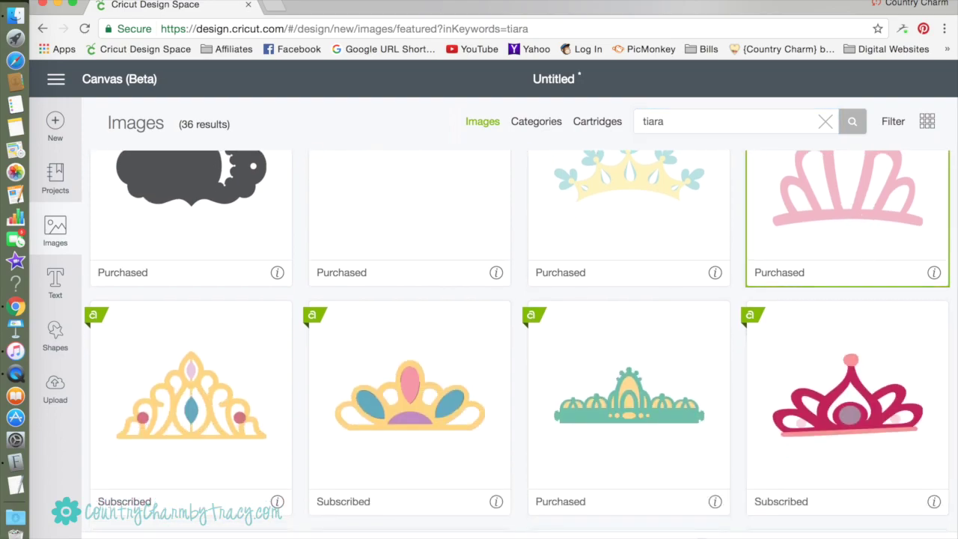
left_click(935, 273)
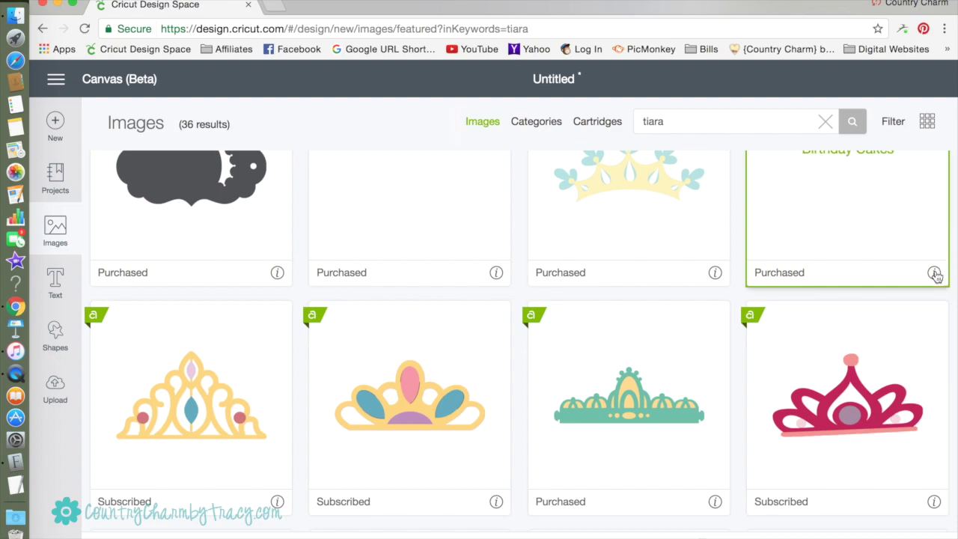
scroll(871, 303, "up", 2)
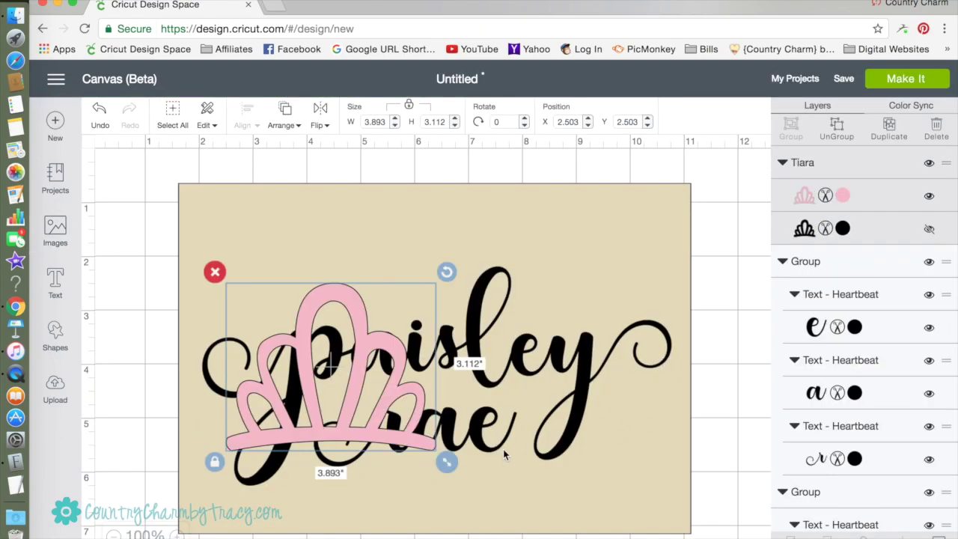
Move the pink tiara onto paisley and shrink it to sit over the p
left_click_drag(433, 449, 406, 301)
left_click_drag(353, 272, 384, 314)
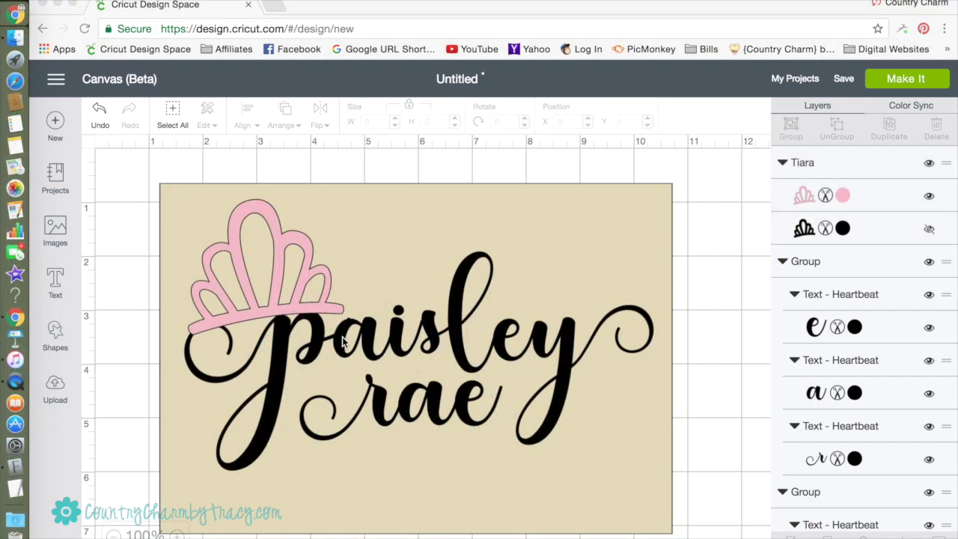
scroll(326, 342, "down", 1)
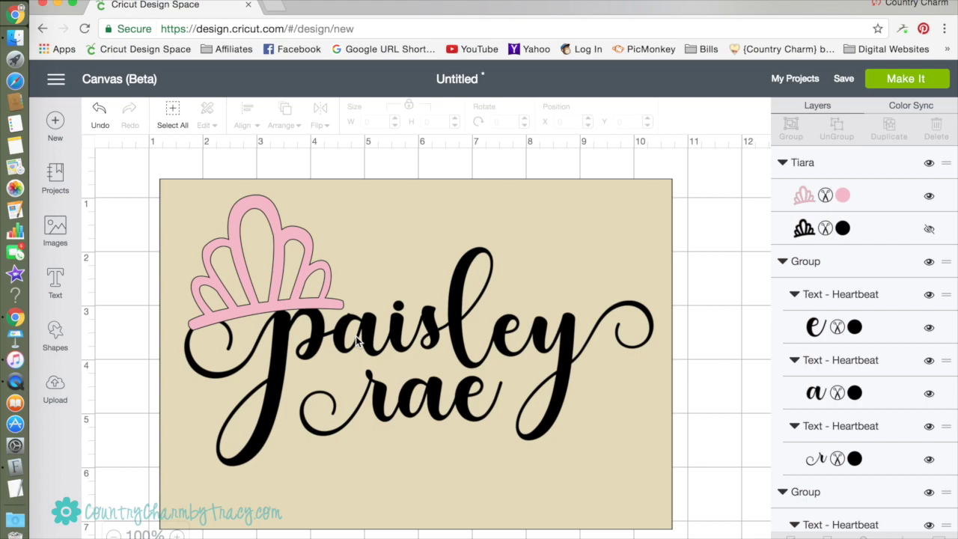
Group paisley with rae, fine-tune the lettering, and open the Make It mat preview
left_click(358, 340)
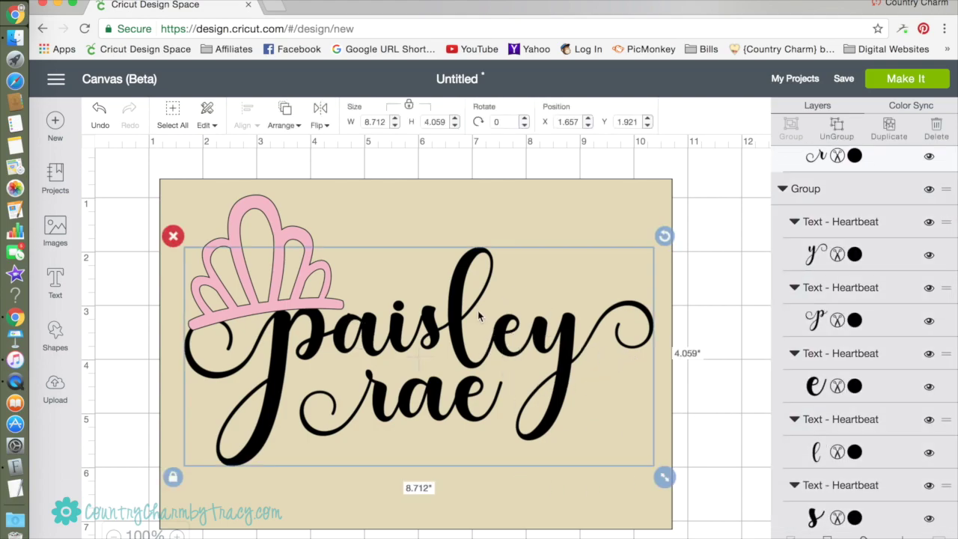
left_click(496, 510)
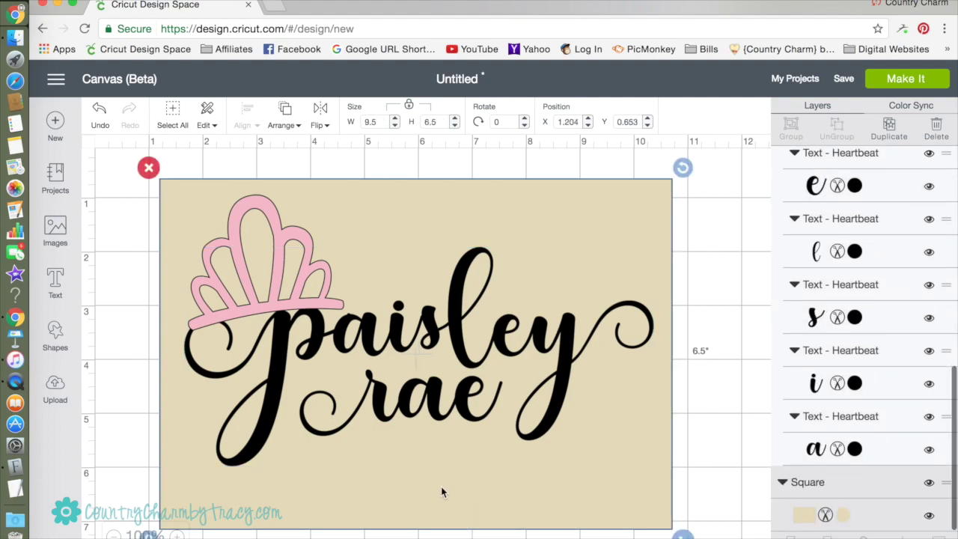
left_click(438, 418)
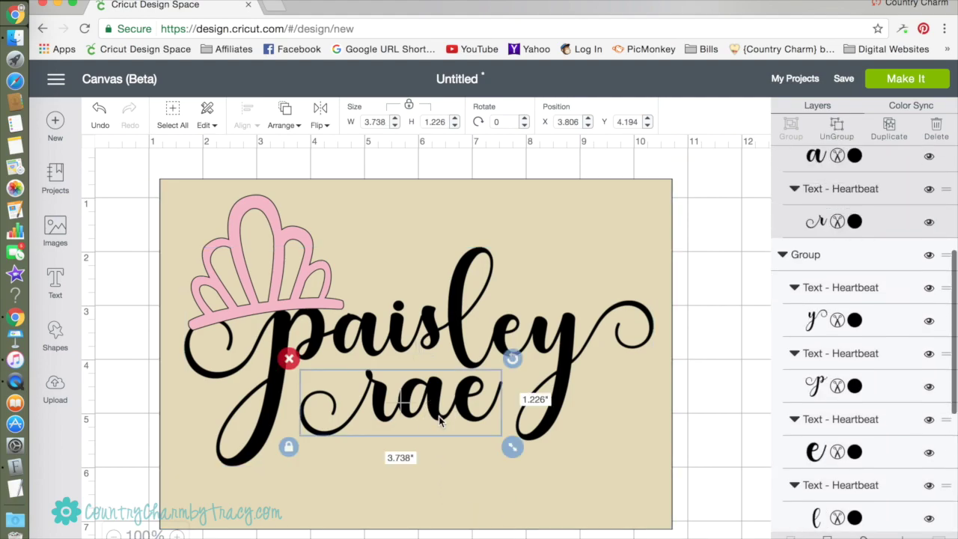
left_click(460, 338, "shift")
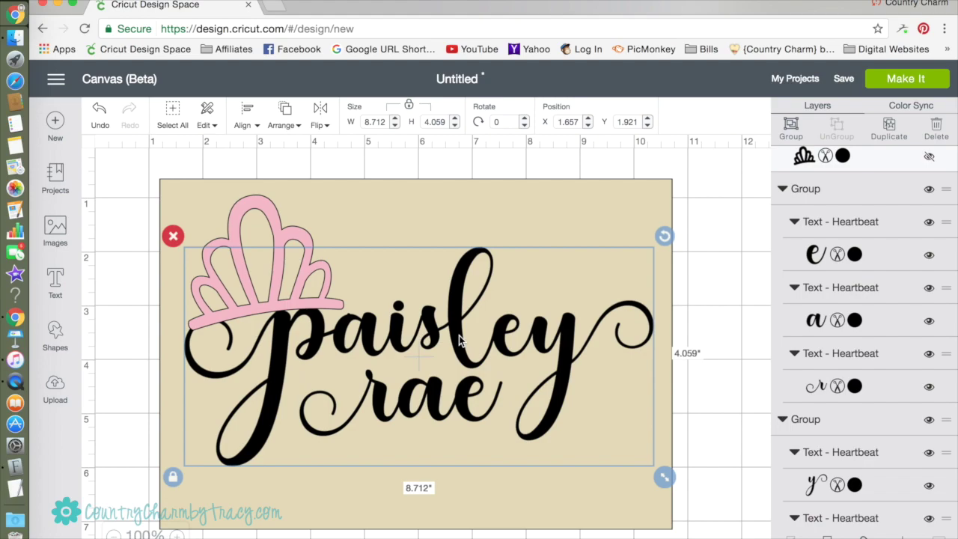
left_click(797, 127)
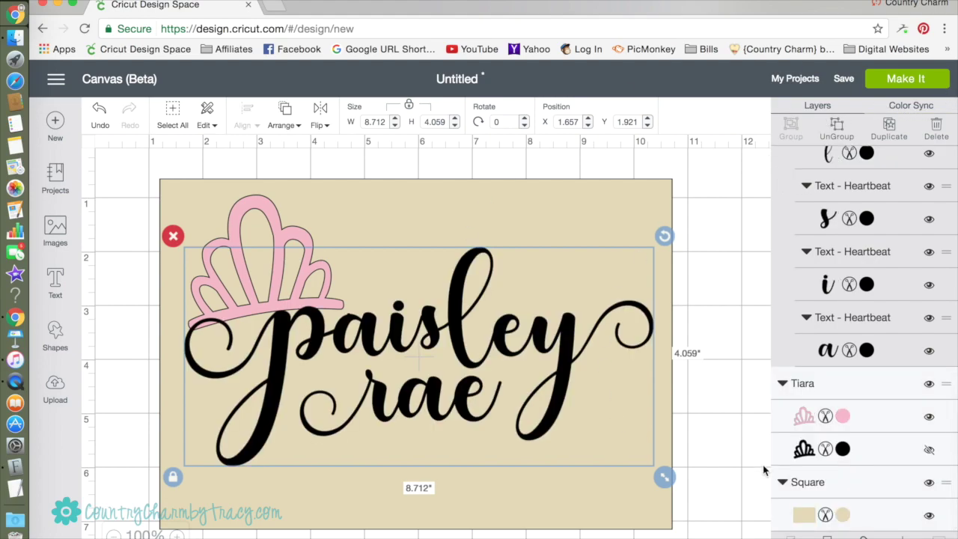
mouse_move(452, 329)
left_mouse_down()
mouse_move(464, 292)
mouse_move(454, 322)
left_mouse_up()
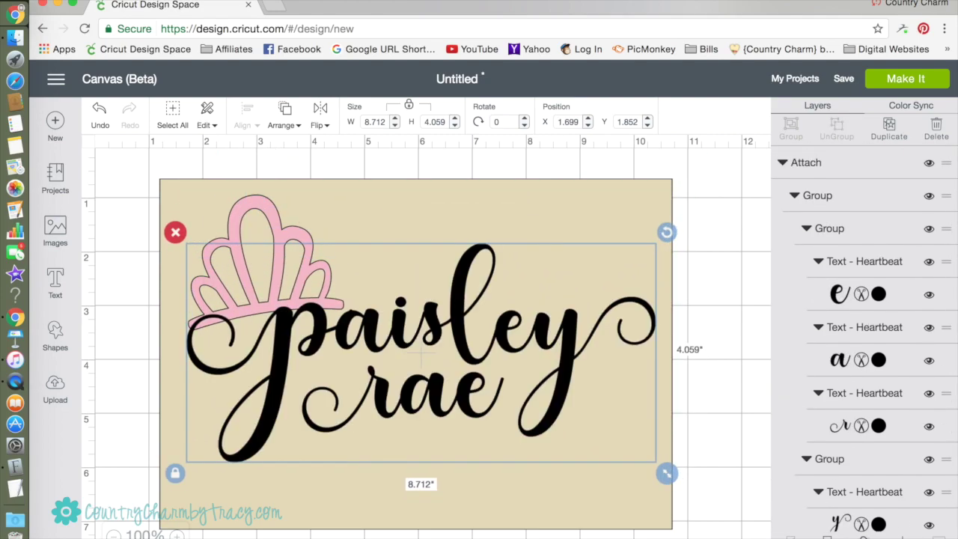
left_click(877, 87)
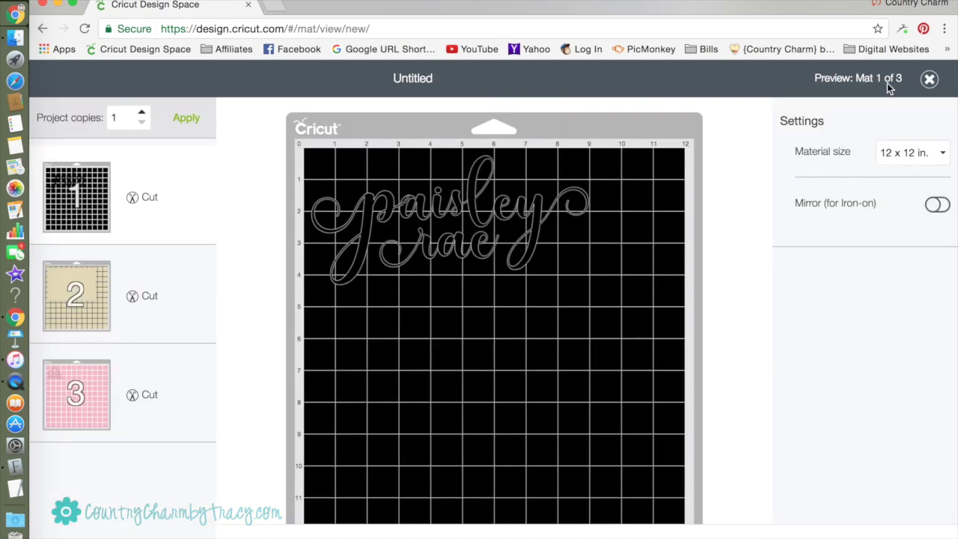
Shift the paisley rae design slightly left on the black Mat 1
left_click(526, 208)
left_click_drag(594, 149, 614, 150)
left_click_drag(515, 214, 496, 207)
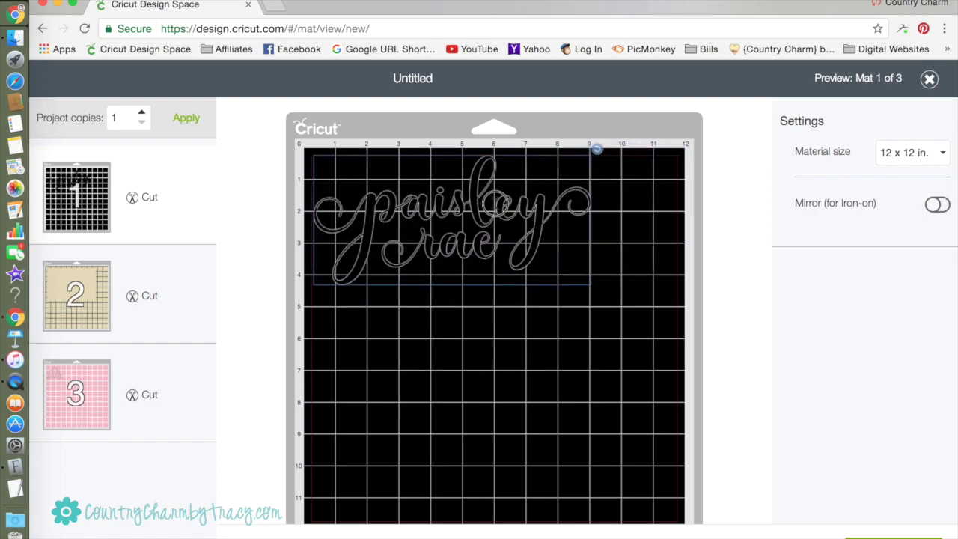
Preview the tan Mat 2 and pink Mat 3, ending on the tiara's pink mat
left_click(85, 296)
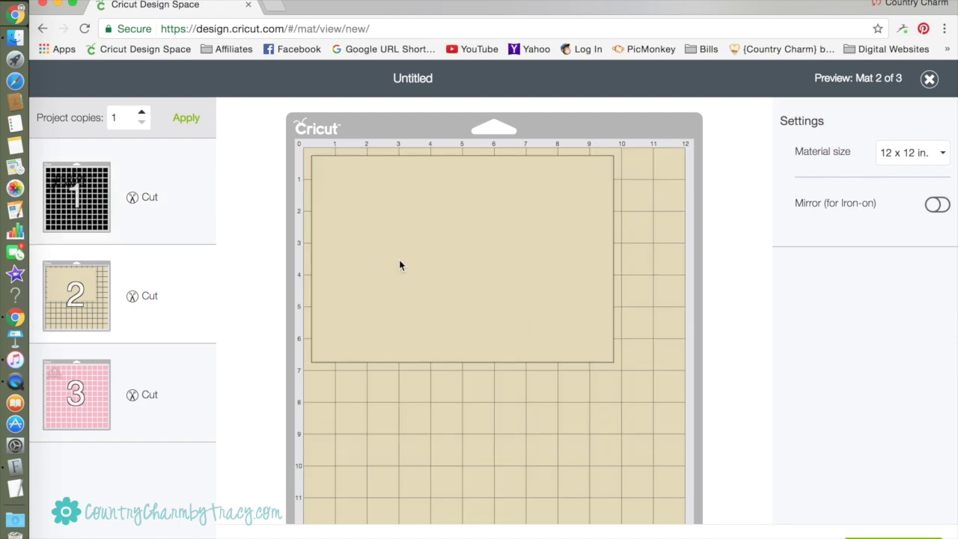
left_click(74, 402)
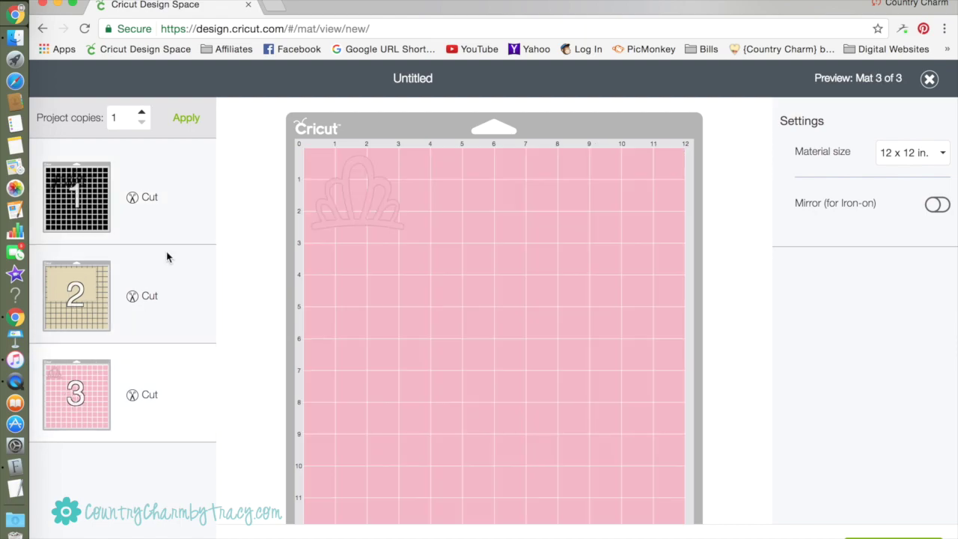
left_click(91, 225)
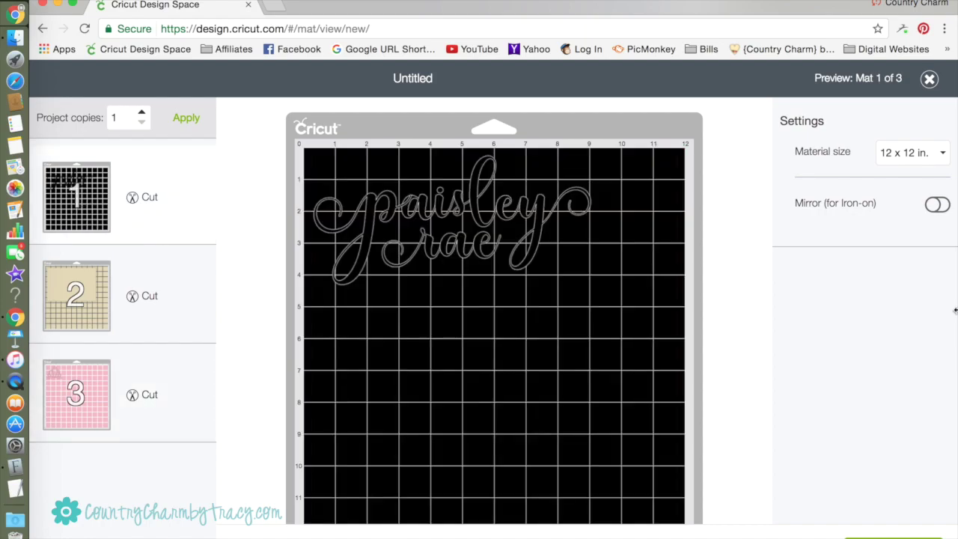
left_click(454, 204)
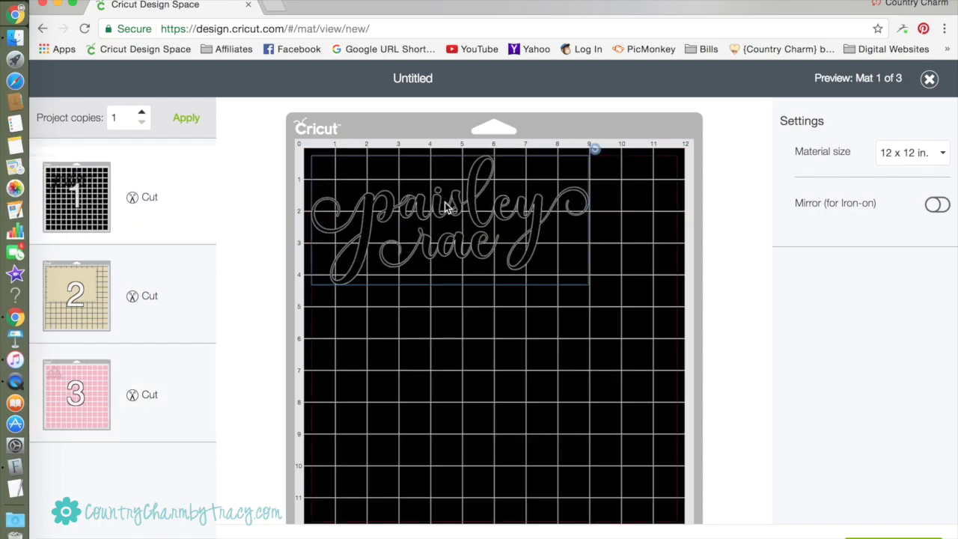
left_click(66, 409)
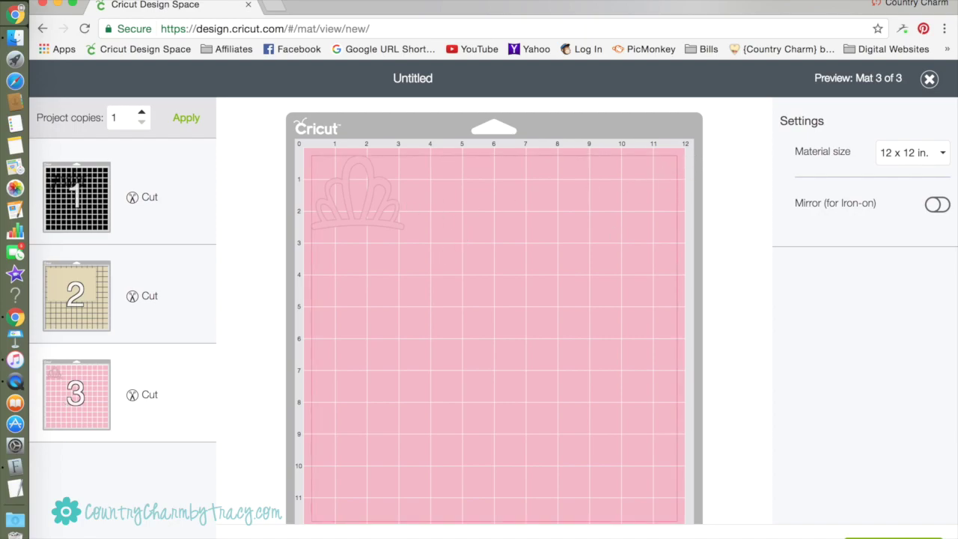